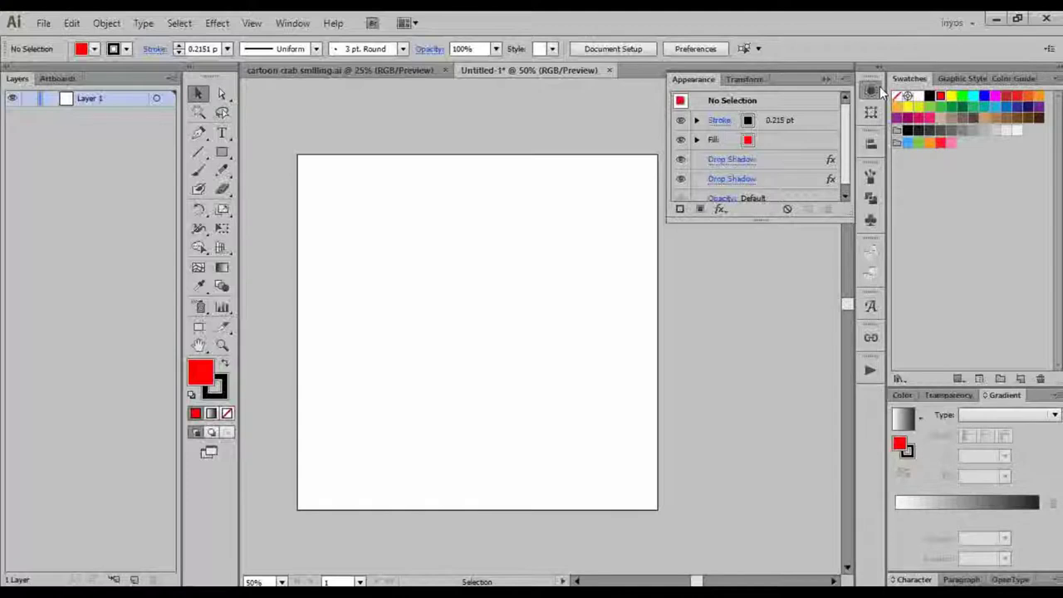
Step: Draw a red-filled square in the upper-left area of the artboard and move it closer to the artboard's center
{"action": "left_click", "coordinate": [879, 86]}
{"action": "left_click", "coordinate": [870, 89]}
{"action": "left_click", "coordinate": [221, 152]}
{"action": "left_click_drag", "start_coordinate": [354, 246], "coordinate": [402, 294]}
{"action": "left_click", "coordinate": [198, 94]}
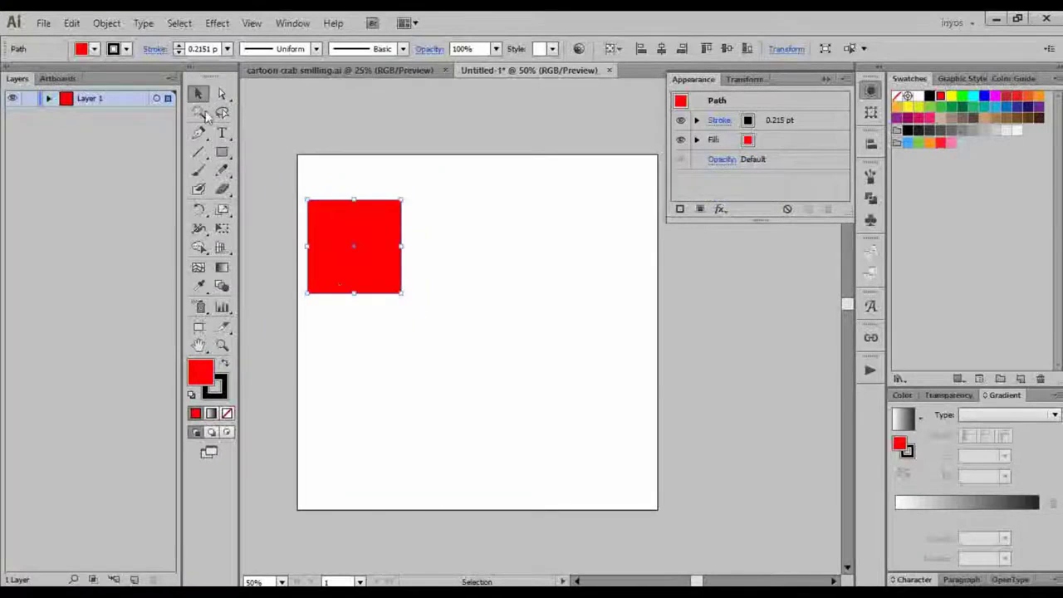
{"action": "left_click_drag", "start_coordinate": [346, 268], "coordinate": [413, 324]}
{"action": "left_click", "coordinate": [825, 268]}
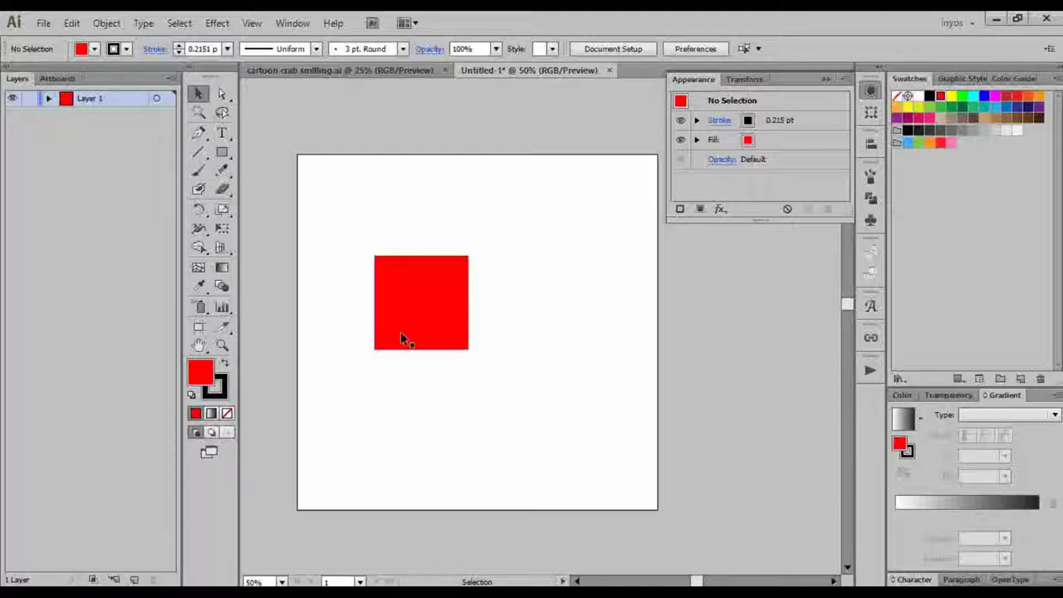
Step: Resize the red square non-proportionally by pulling in its right side, and its bottom side, to form a smaller rectangle
{"action": "left_click", "coordinate": [434, 271]}
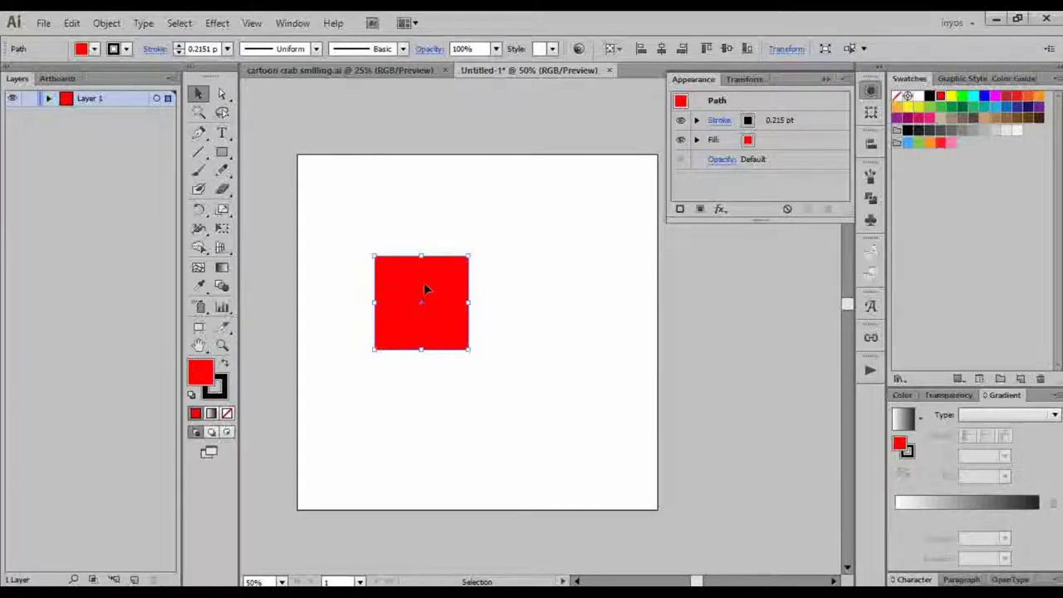
{"action": "scroll", "coordinate": [432, 308], "scroll_direction": "up", "scroll_amount": 3}
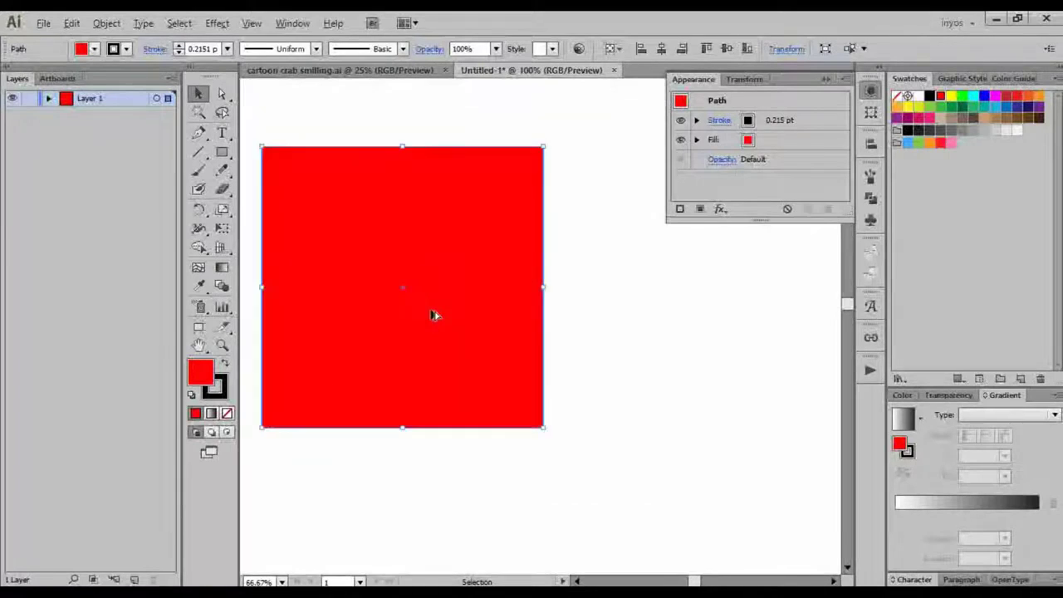
{"action": "left_click_drag", "start_coordinate": [425, 277], "coordinate": [442, 303]}
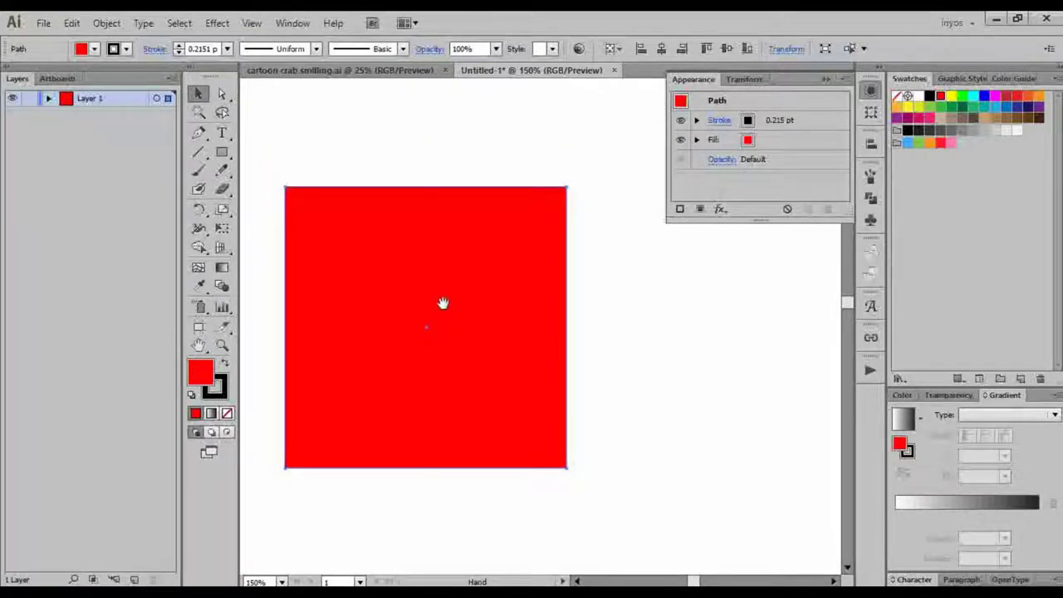
{"action": "left_click", "coordinate": [438, 161]}
{"action": "key", "text": "ctrl+a"}
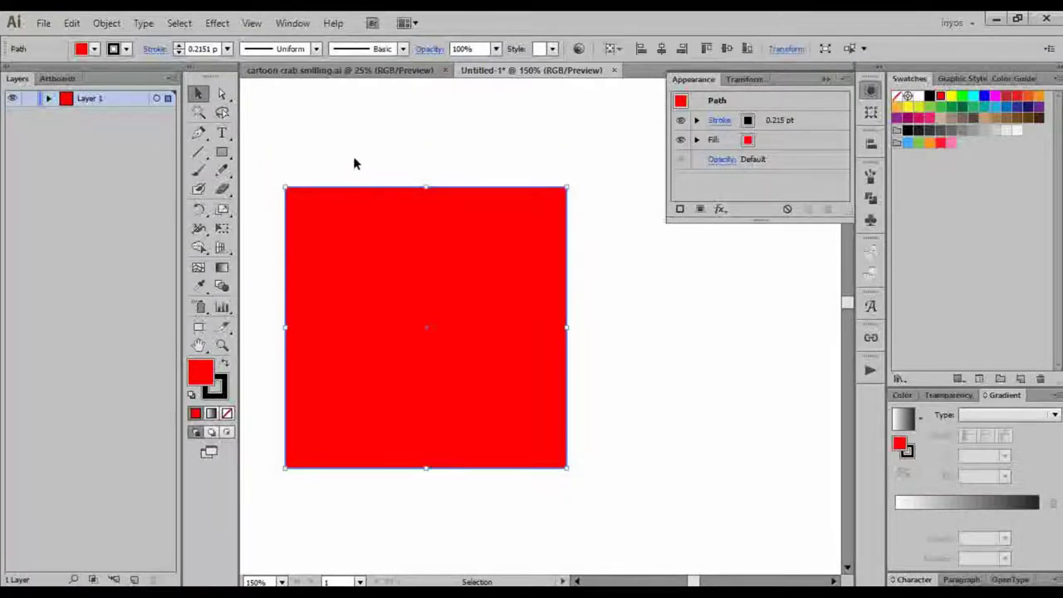
{"action": "left_click_drag", "start_coordinate": [354, 162], "coordinate": [396, 169]}
{"action": "left_click", "coordinate": [394, 266]}
{"action": "scroll", "coordinate": [394, 267], "scroll_direction": "down", "scroll_amount": 1}
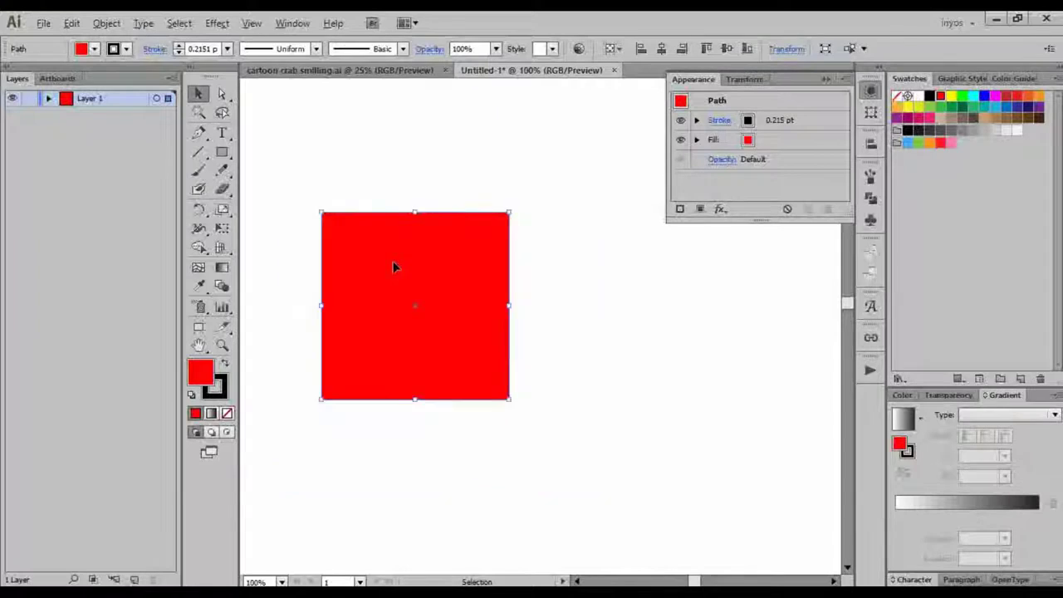
{"action": "key", "text": "alt"}
{"action": "left_click_drag", "start_coordinate": [509, 306], "coordinate": [470, 312]}
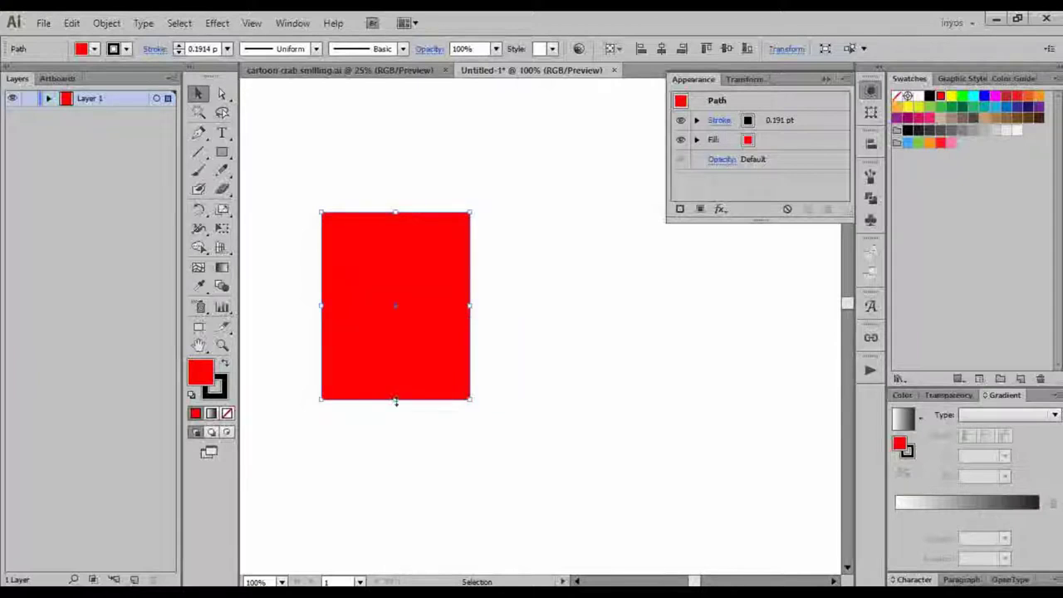
{"action": "left_click_drag", "start_coordinate": [395, 399], "coordinate": [407, 324]}
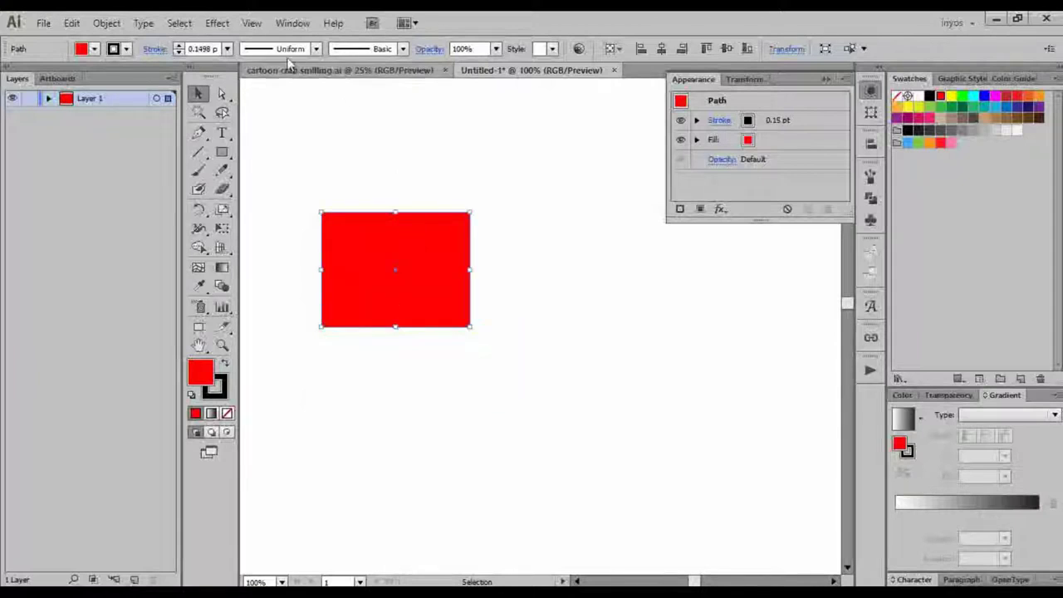
Step: Hide the bounding box around the selected red rectangle and deselect the shape
{"action": "left_click", "coordinate": [208, 24]}
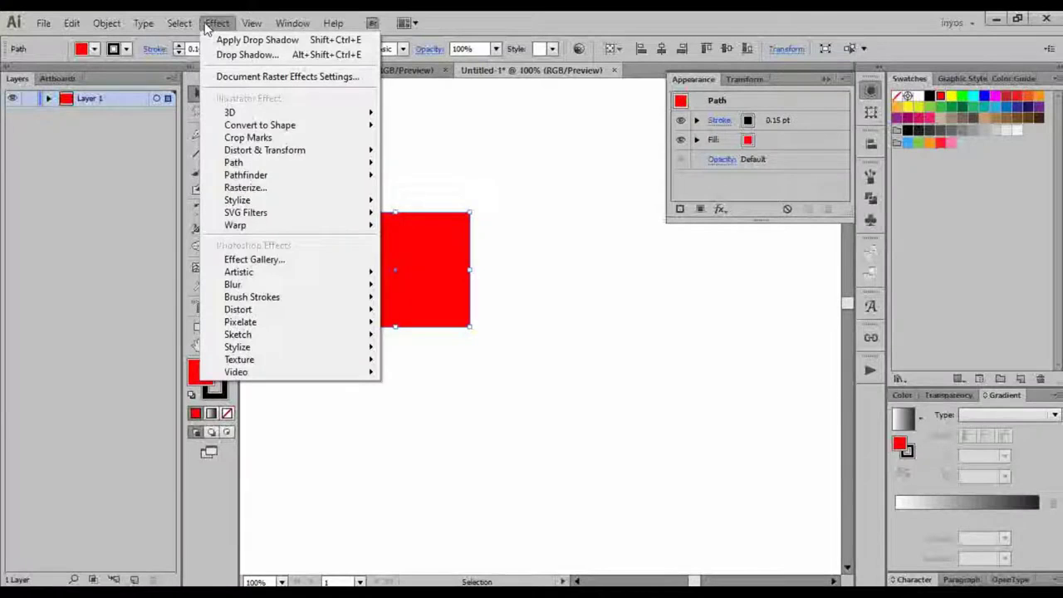
{"action": "left_click", "coordinate": [249, 24]}
{"action": "left_click", "coordinate": [251, 23]}
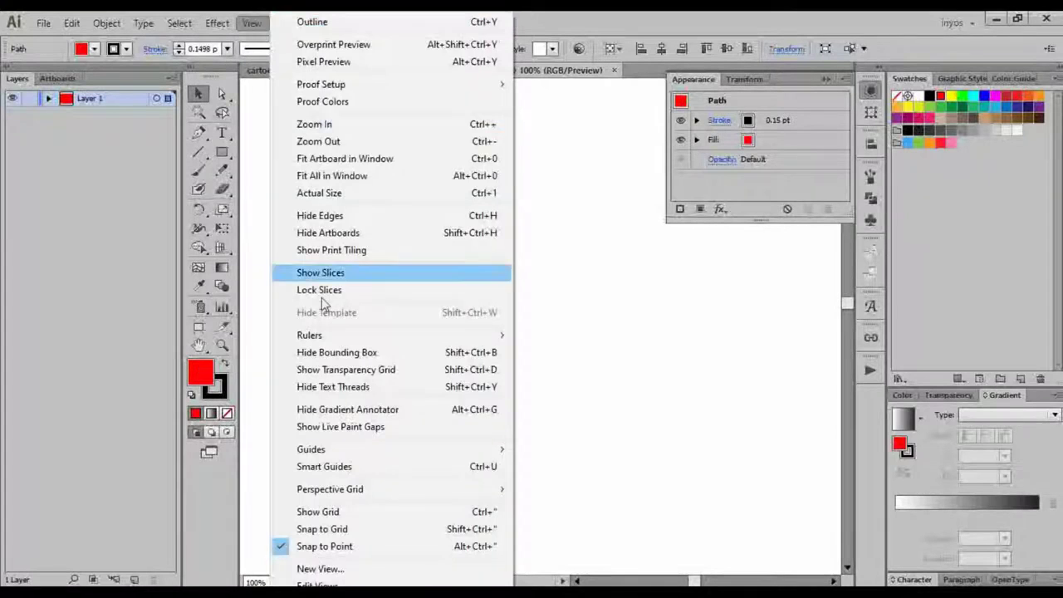
{"action": "left_click", "coordinate": [378, 354]}
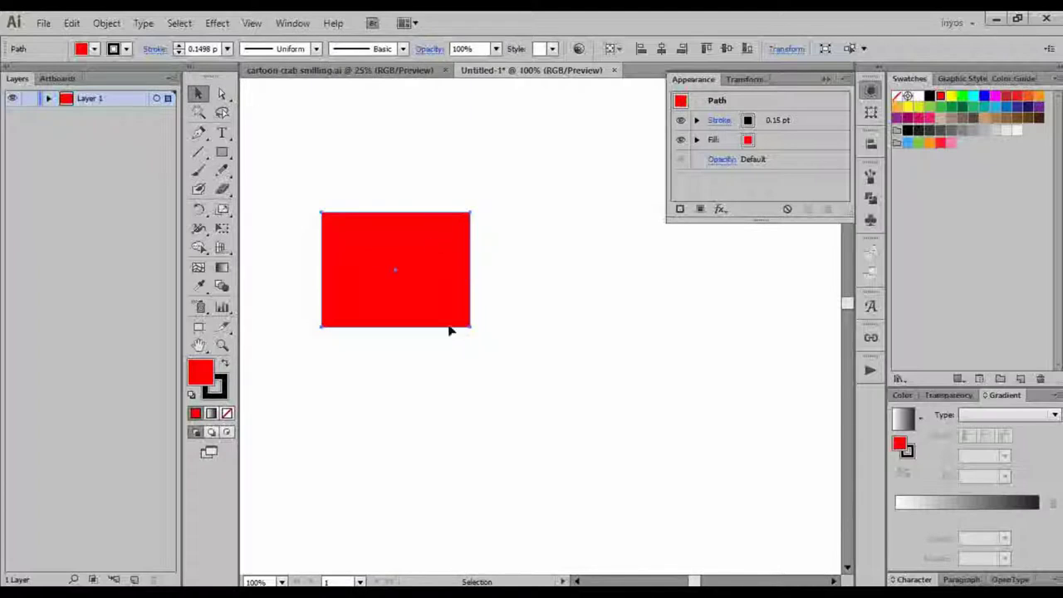
{"action": "left_click", "coordinate": [394, 169]}
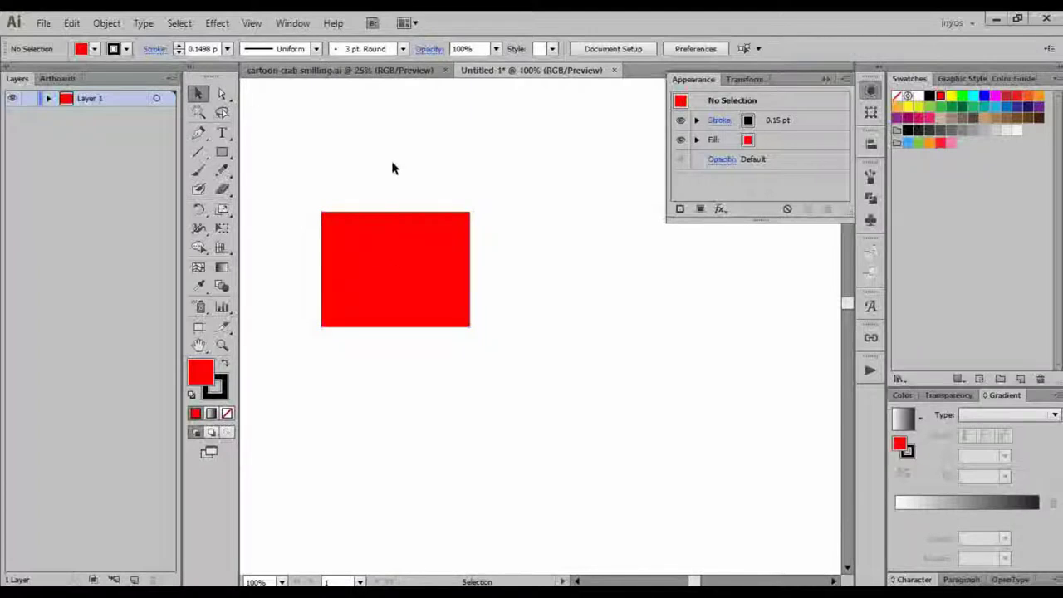
Step: Turn the bounding box display back on and select the red rectangle
{"action": "left_click_drag", "start_coordinate": [373, 199], "coordinate": [412, 240]}
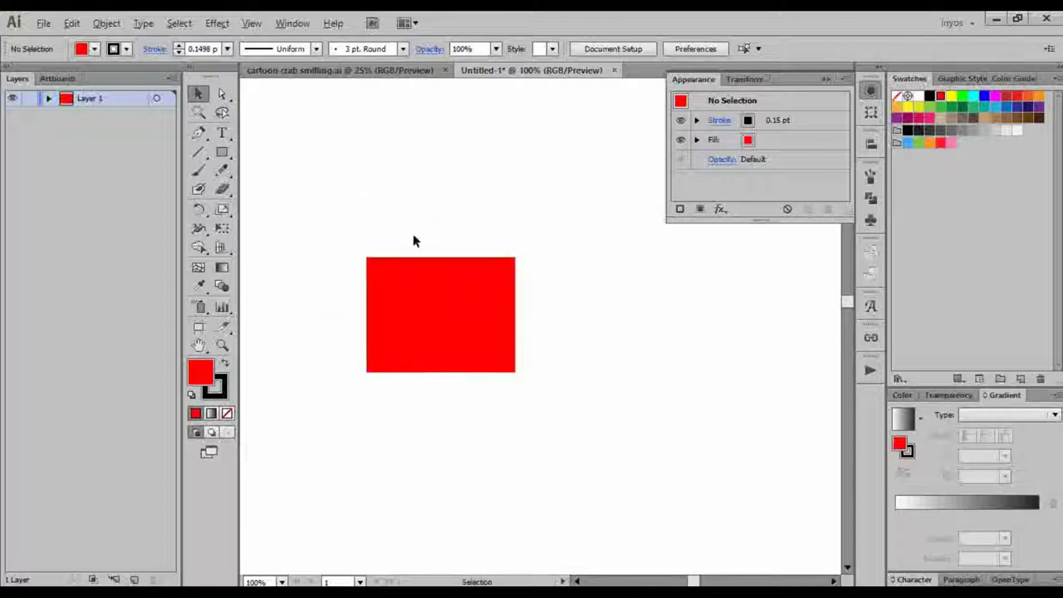
{"action": "scroll", "coordinate": [413, 240], "scroll_direction": "up", "scroll_amount": 1}
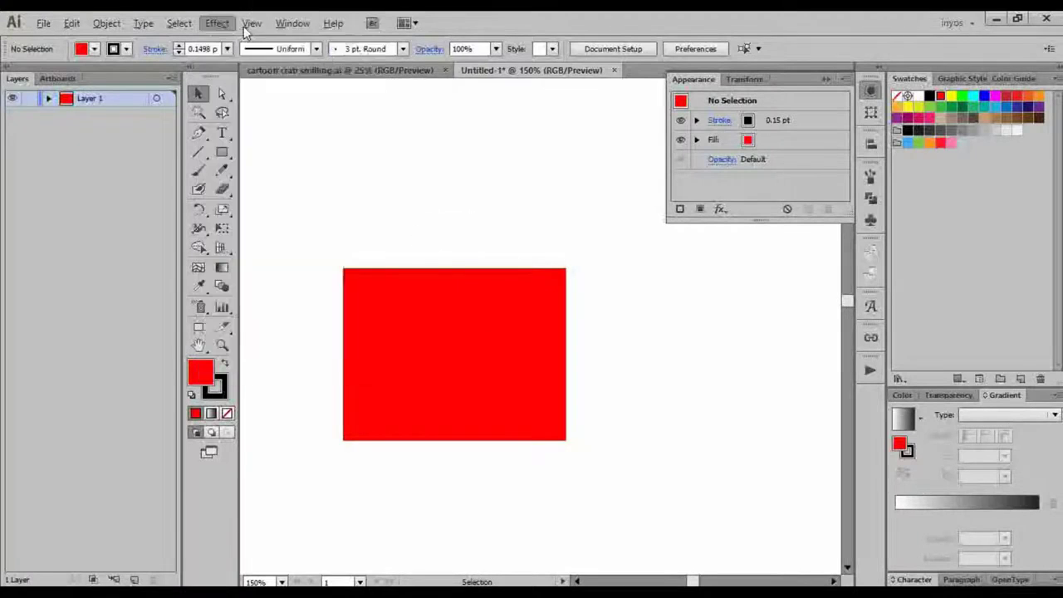
{"action": "left_click", "coordinate": [251, 23]}
{"action": "left_click", "coordinate": [353, 352]}
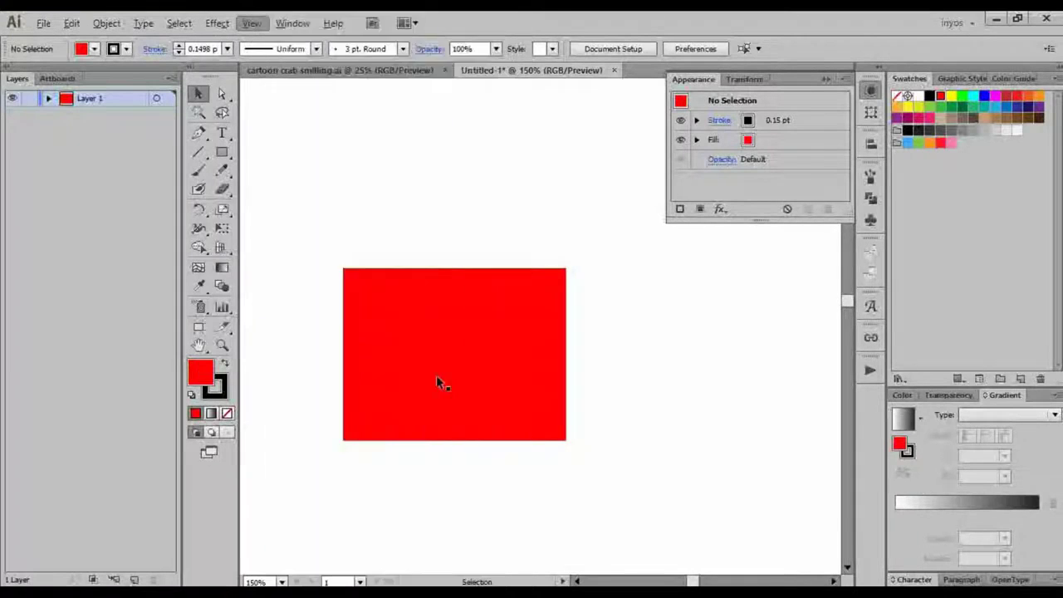
{"action": "left_click", "coordinate": [515, 373]}
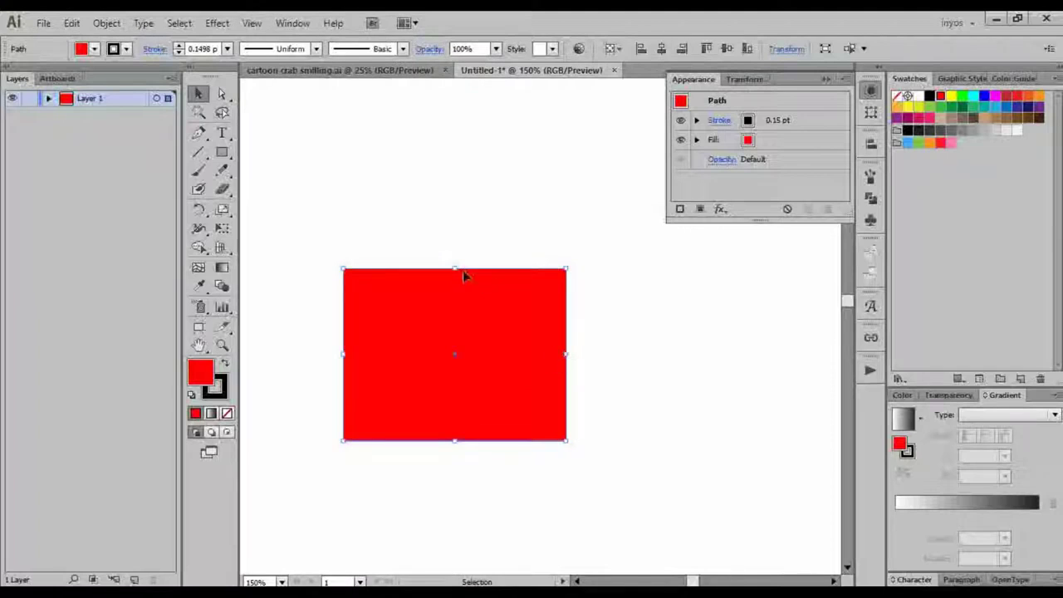
Step: Enlarge the red rectangle by stretching its top, left, right and bottom sides outward one at a time, and deselect it
{"action": "left_click_drag", "start_coordinate": [454, 269], "coordinate": [451, 204]}
{"action": "left_click_drag", "start_coordinate": [343, 324], "coordinate": [294, 337]}
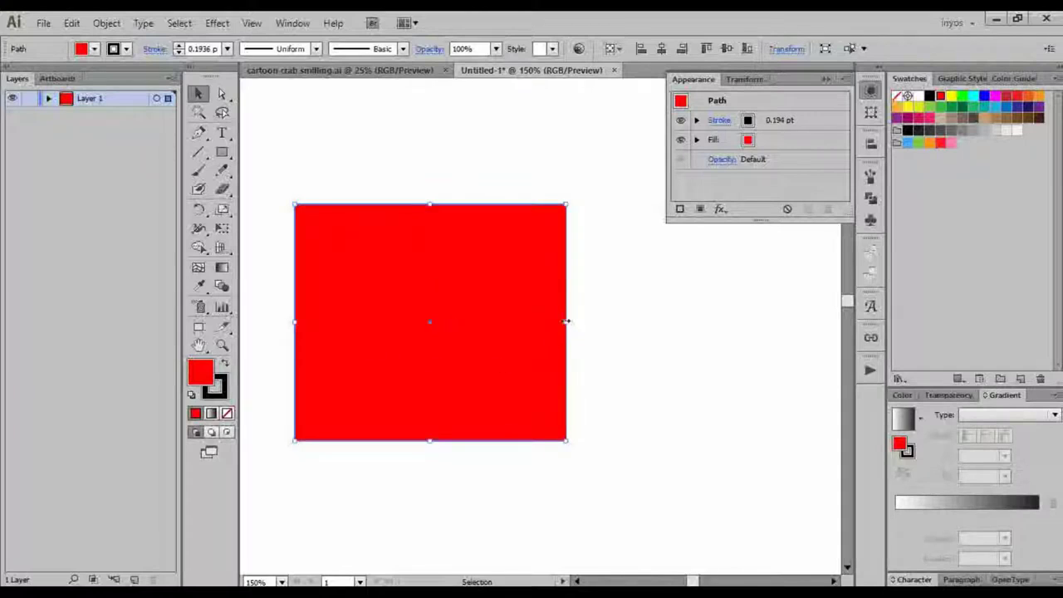
{"action": "left_click_drag", "start_coordinate": [567, 324], "coordinate": [606, 322]}
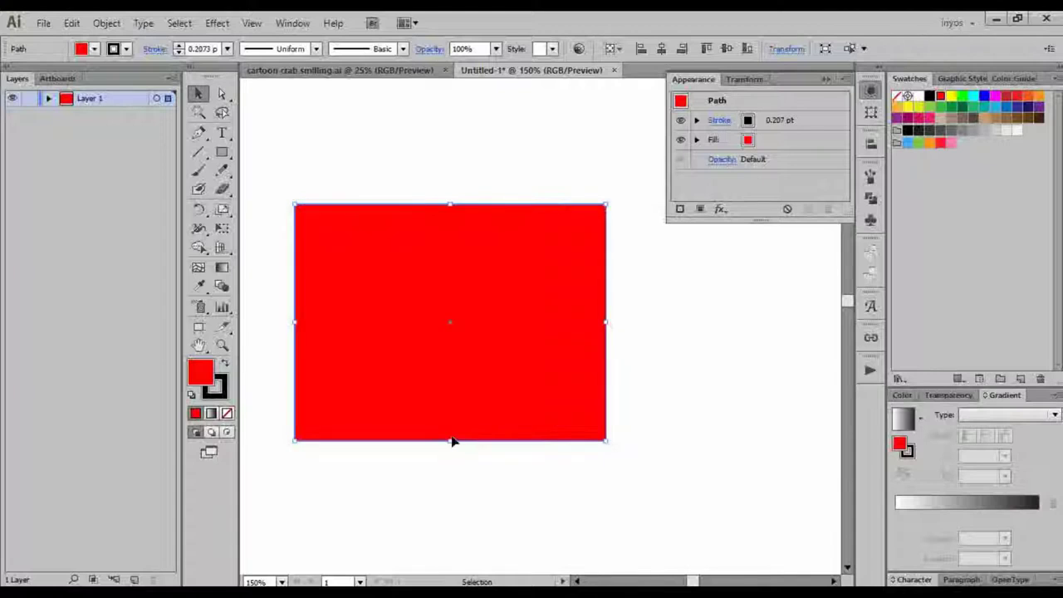
{"action": "mouse_move", "coordinate": [451, 441]}
{"action": "left_mouse_down"}
{"action": "mouse_move", "coordinate": [456, 469]}
{"action": "mouse_move", "coordinate": [463, 456]}
{"action": "left_mouse_up"}
{"action": "left_click", "coordinate": [653, 380]}
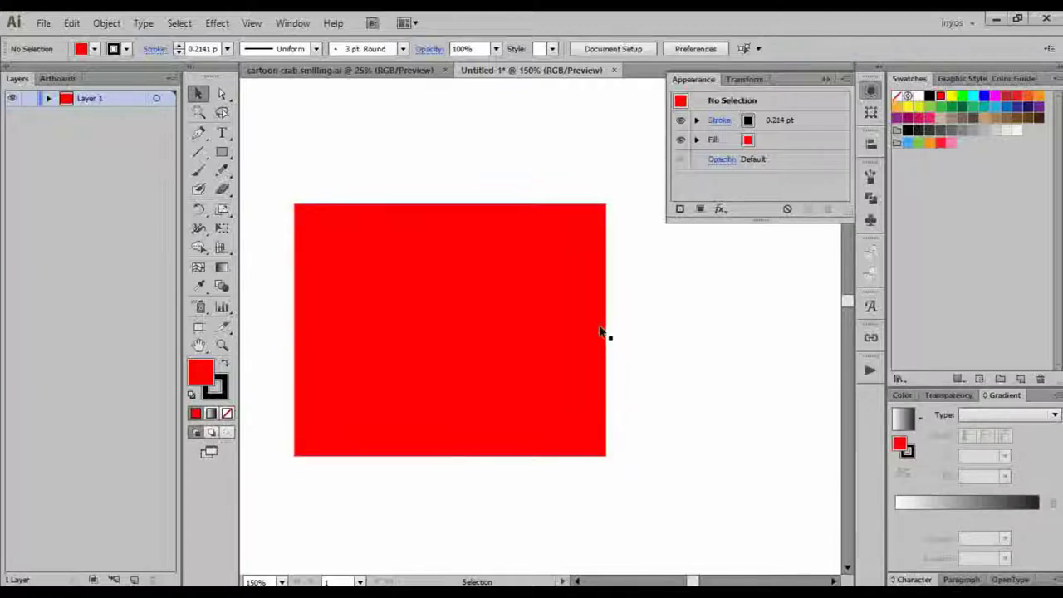
Step: Shrink the red rectangle proportionally around its center and deselect it
{"action": "left_click", "coordinate": [605, 336]}
{"action": "left_click_drag", "start_coordinate": [606, 329], "coordinate": [543, 330]}
{"action": "left_click", "coordinate": [617, 343]}
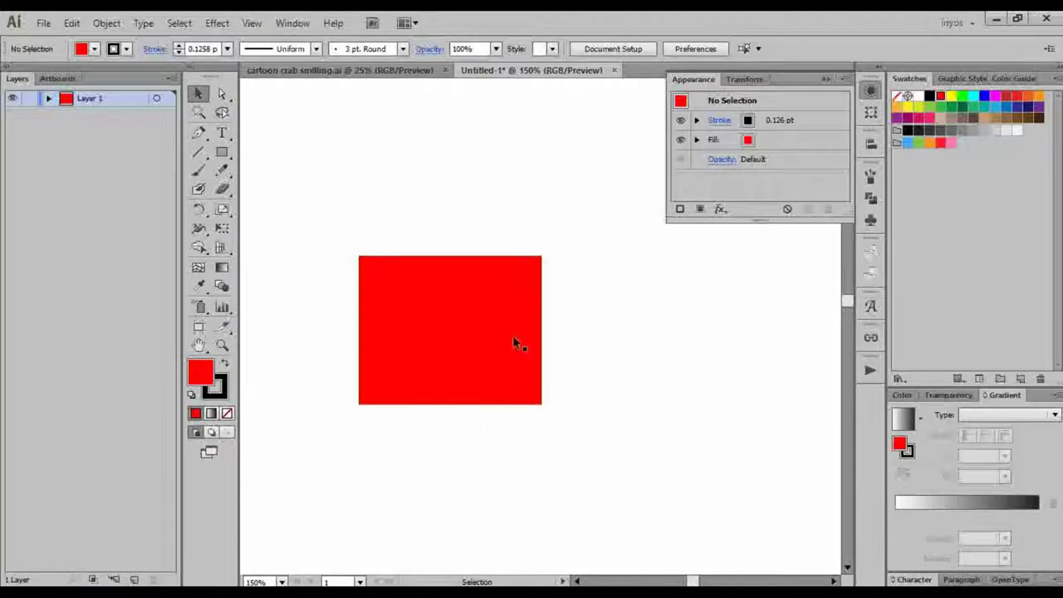
Step: Enlarge the red rectangle proportionally by scaling it outward from its right side, and deselect it
{"action": "left_click", "coordinate": [482, 338]}
{"action": "scroll", "coordinate": [480, 336], "scroll_direction": "up", "scroll_amount": 2}
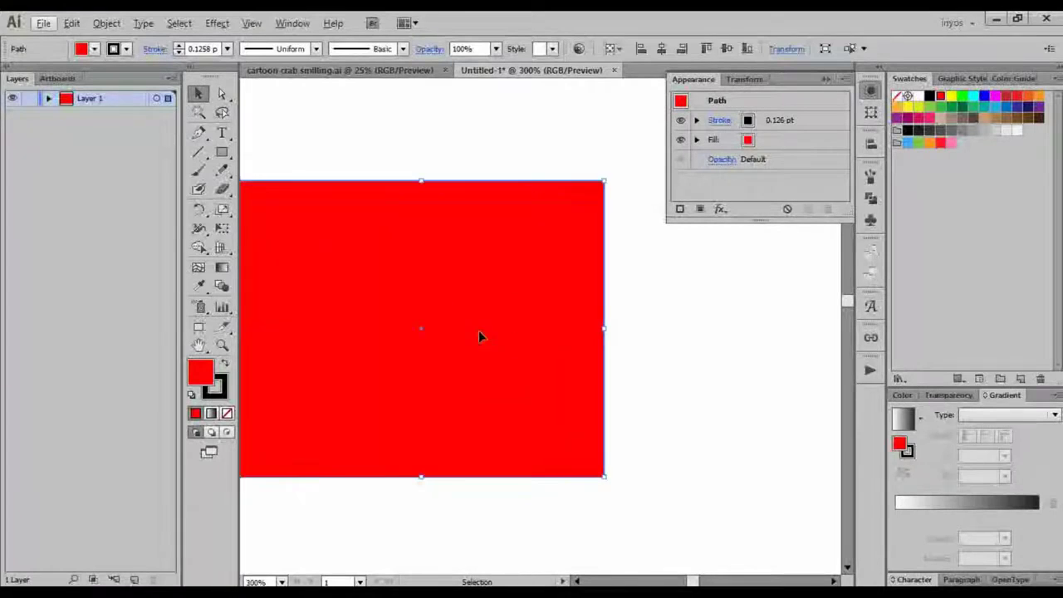
{"action": "left_click_drag", "start_coordinate": [478, 335], "coordinate": [517, 341]}
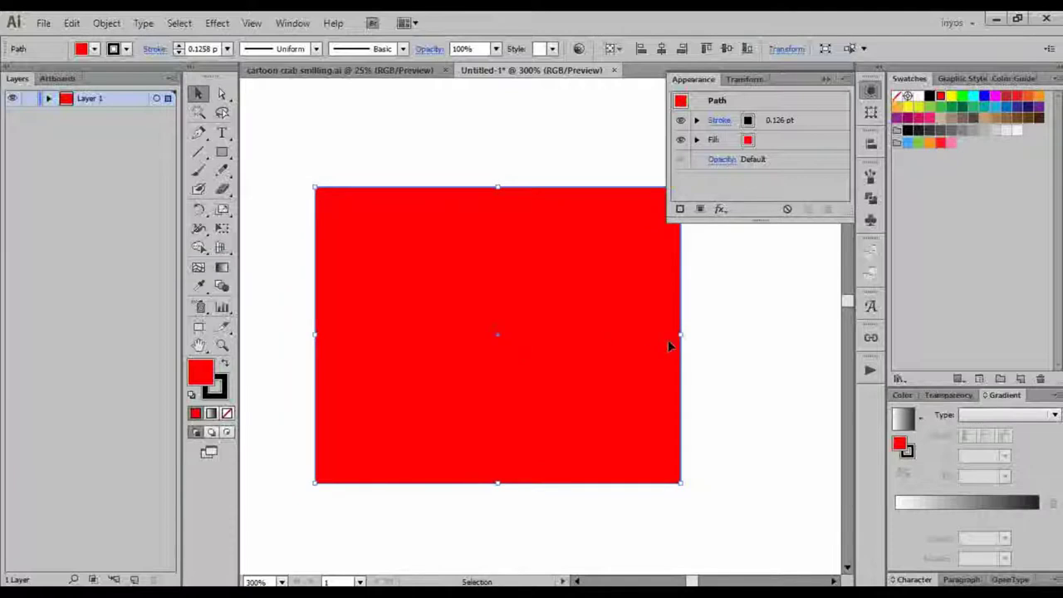
{"action": "mouse_move", "coordinate": [681, 334]}
{"action": "left_mouse_down"}
{"action": "mouse_move", "coordinate": [730, 348]}
{"action": "mouse_move", "coordinate": [733, 360]}
{"action": "mouse_move", "coordinate": [707, 365]}
{"action": "mouse_move", "coordinate": [752, 368]}
{"action": "mouse_move", "coordinate": [690, 382]}
{"action": "mouse_move", "coordinate": [735, 373]}
{"action": "mouse_move", "coordinate": [701, 382]}
{"action": "mouse_move", "coordinate": [726, 377]}
{"action": "left_mouse_up"}
{"action": "key", "text": "ctrl+minus"}
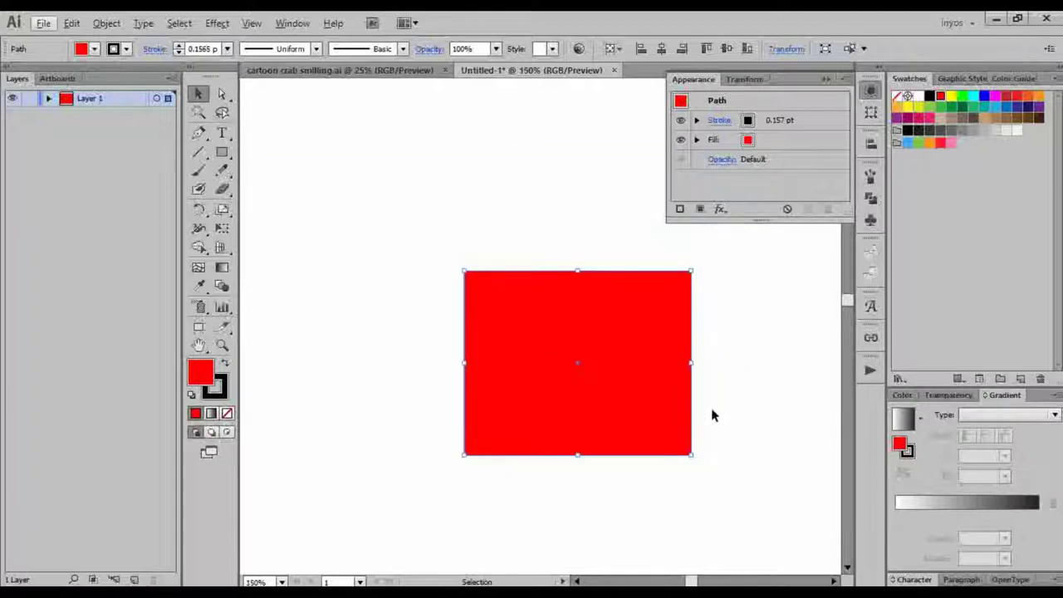
{"action": "left_click", "coordinate": [711, 408]}
{"action": "left_click_drag", "start_coordinate": [738, 415], "coordinate": [670, 388]}
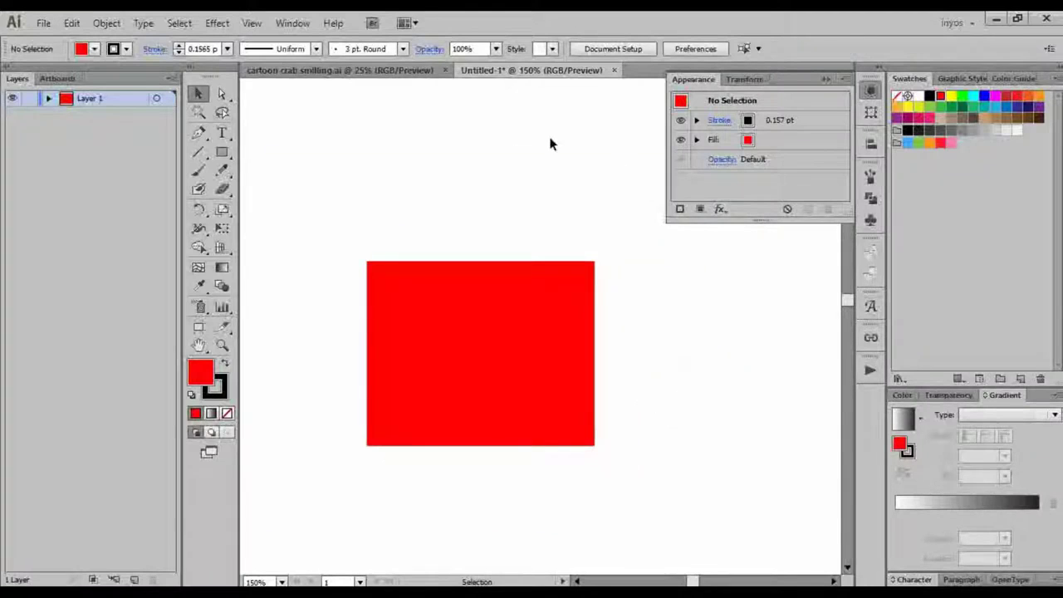
Step: In the cartoon crab document, select the whole crab artwork and place a duplicate above and to the right of the original
{"action": "left_click", "coordinate": [348, 71]}
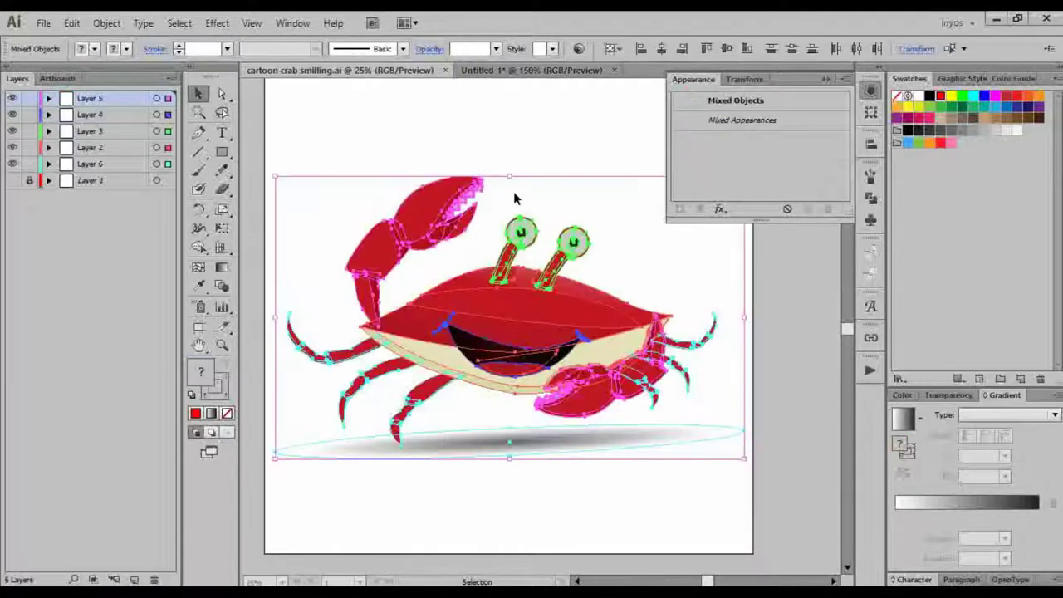
{"action": "left_click", "coordinate": [870, 90]}
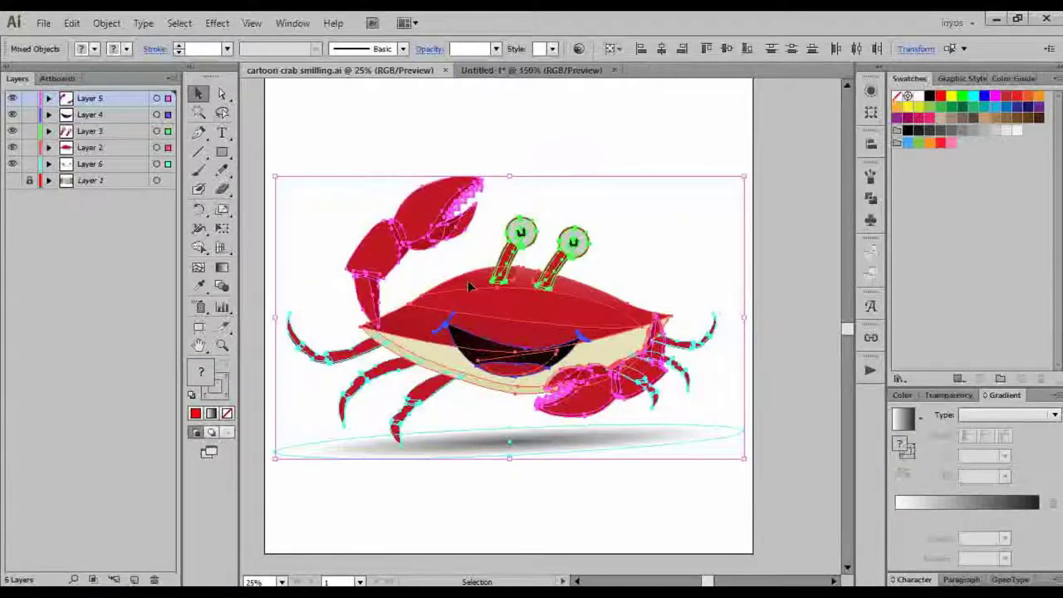
{"action": "left_click", "coordinate": [611, 240]}
{"action": "left_click_drag", "start_coordinate": [288, 162], "coordinate": [728, 449]}
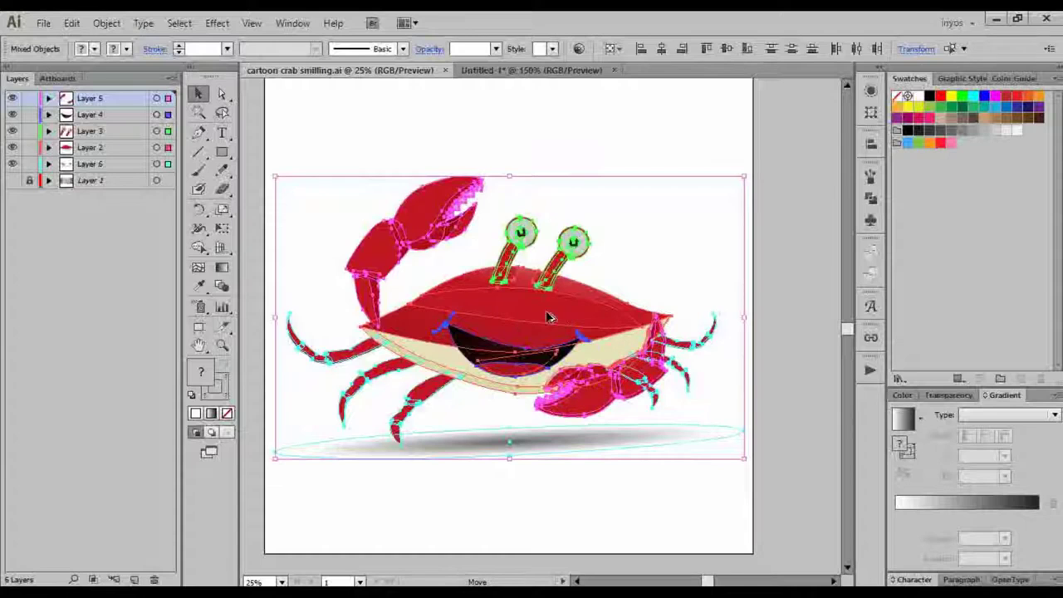
{"action": "left_click_drag", "start_coordinate": [509, 326], "coordinate": [629, 274]}
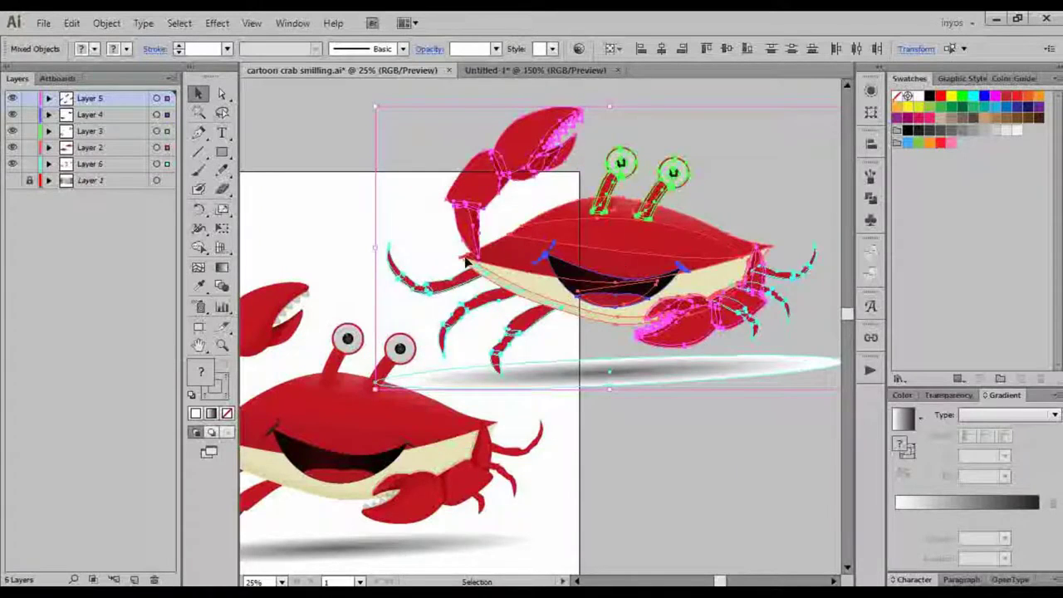
{"action": "left_click_drag", "start_coordinate": [735, 195], "coordinate": [495, 222]}
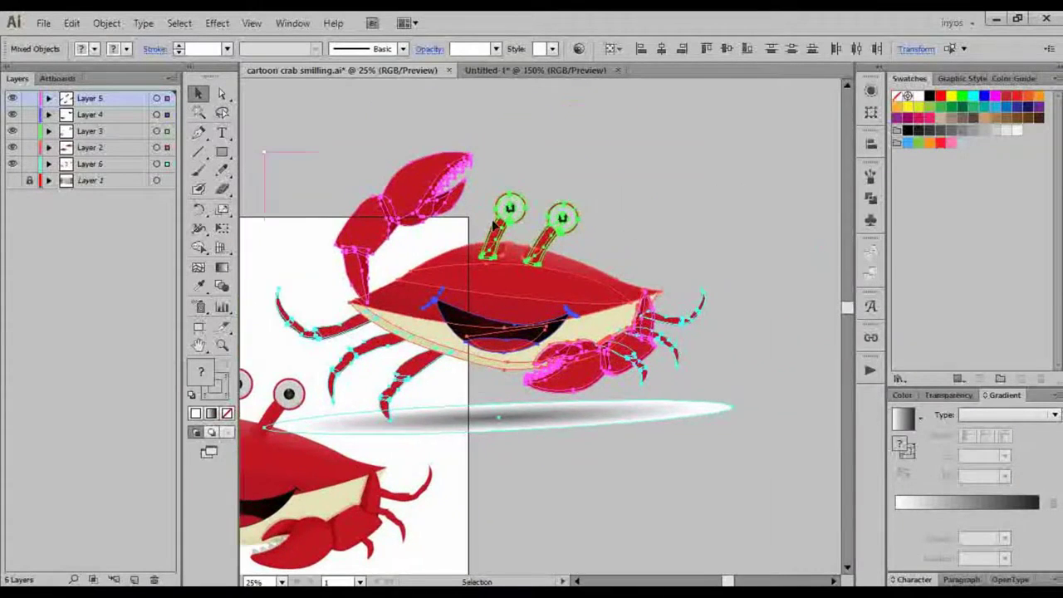
Step: Try to resize the crab copy non-proportionally from its right and top sides, and undo the distortion
{"action": "left_click_drag", "start_coordinate": [735, 293], "coordinate": [640, 296]}
{"action": "left_click_drag", "start_coordinate": [451, 154], "coordinate": [451, 287]}
{"action": "key", "text": "a"}
{"action": "key", "text": "v"}
{"action": "key", "text": "ctrl+z"}
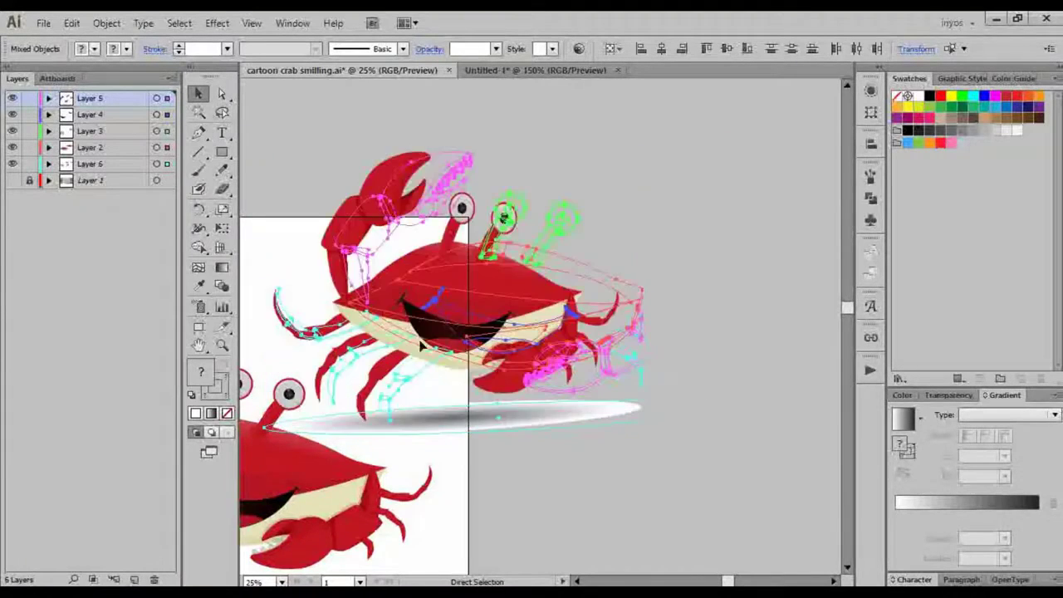
{"action": "key", "text": "ctrl+z"}
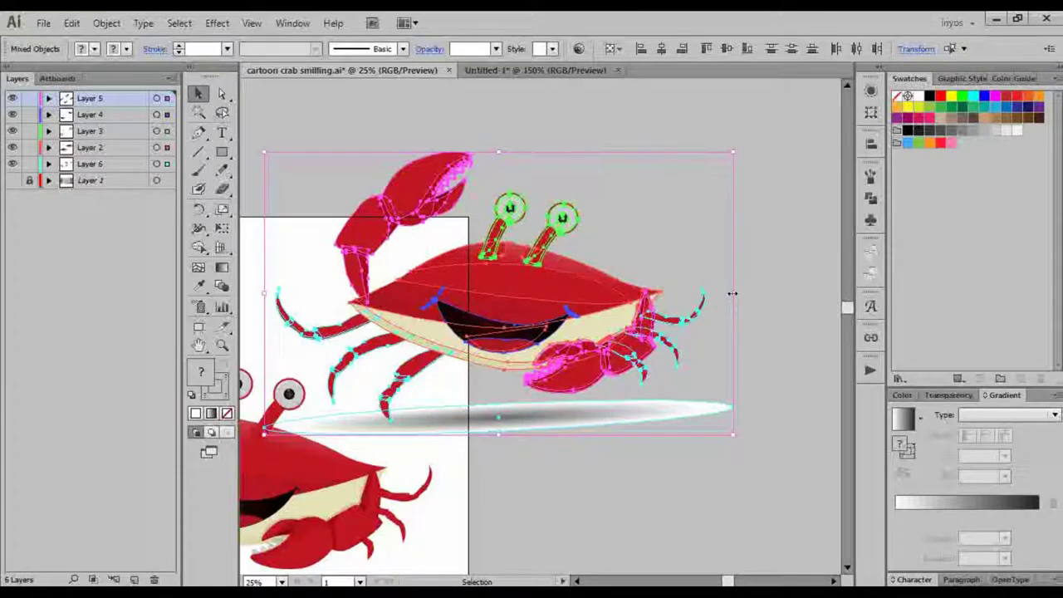
Step: Scale the crab copy down proportionally around its center to a small fraction of the original crab, and deselect it
{"action": "key", "text": "shift"}
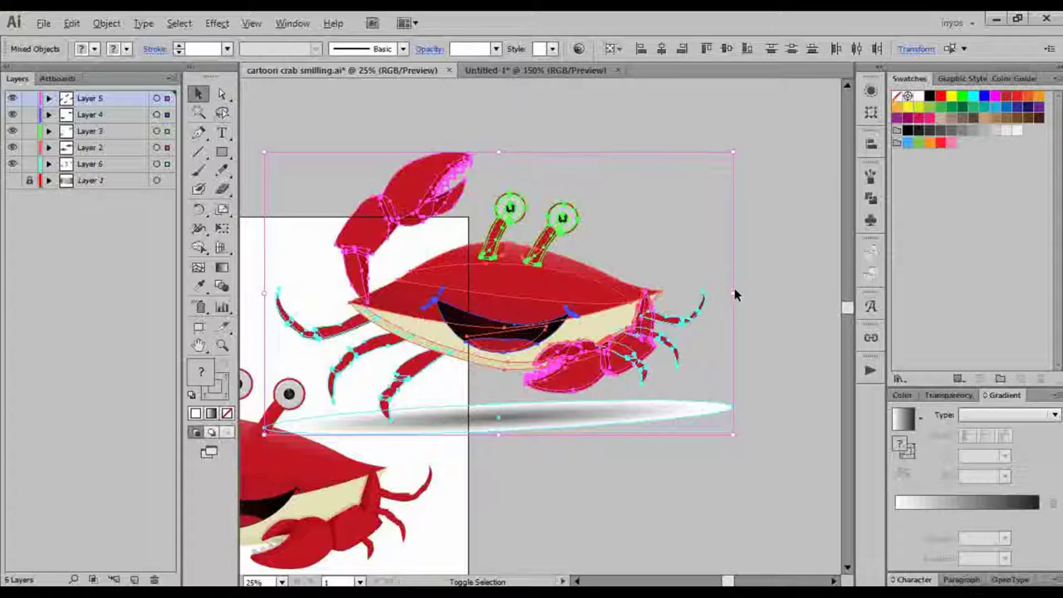
{"action": "left_click_drag", "start_coordinate": [735, 293], "coordinate": [569, 323]}
{"action": "left_click", "coordinate": [531, 398]}
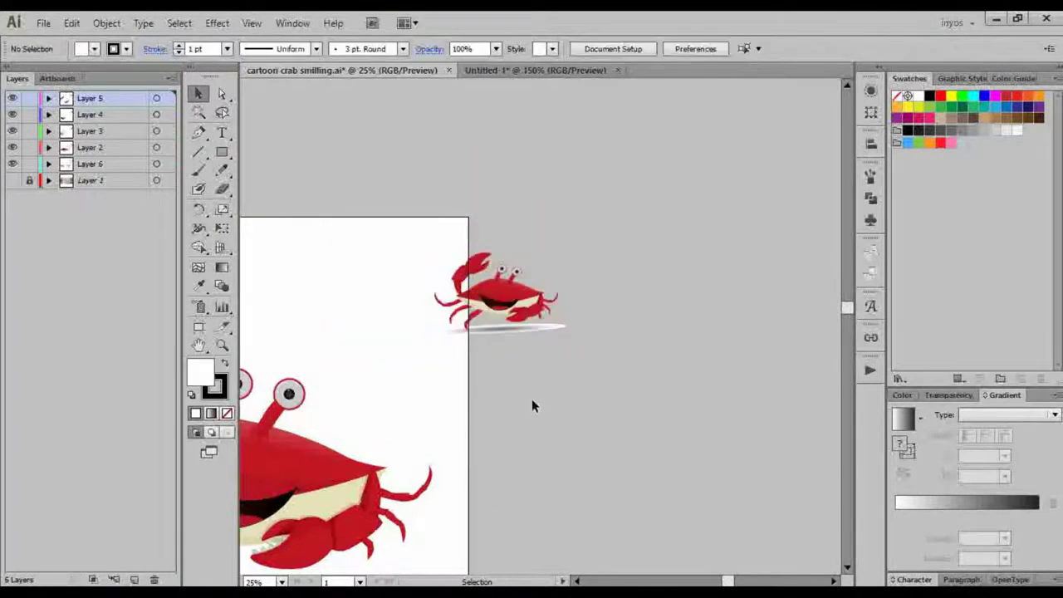
{"action": "left_click_drag", "start_coordinate": [531, 393], "coordinate": [667, 369]}
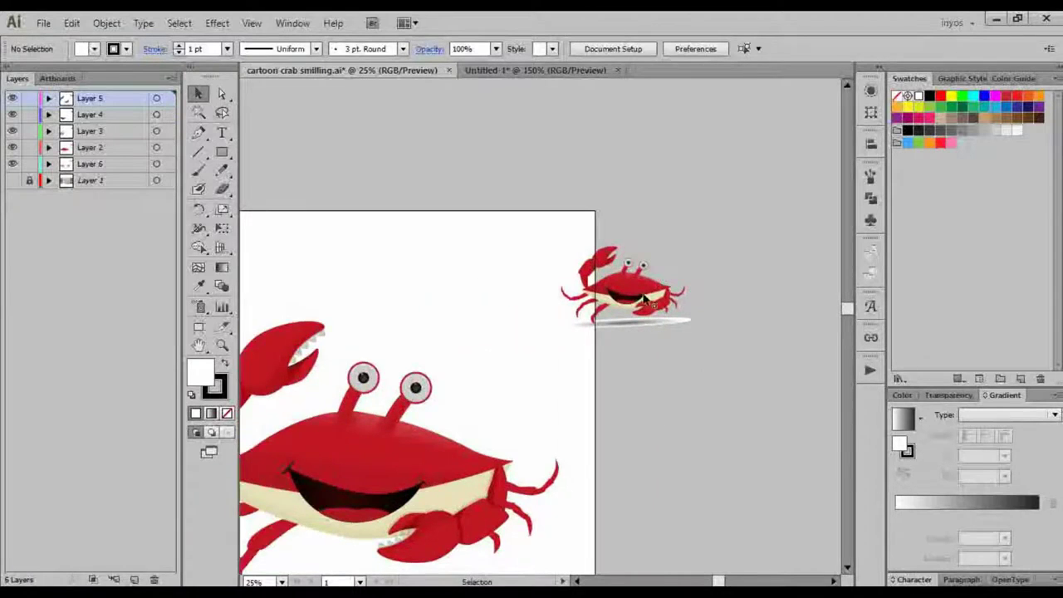
Step: Group the small crab copy and move it onto the artboard so it overlaps the original crab's right eye and shell
{"action": "left_click", "coordinate": [637, 311]}
{"action": "left_click_drag", "start_coordinate": [558, 230], "coordinate": [689, 357]}
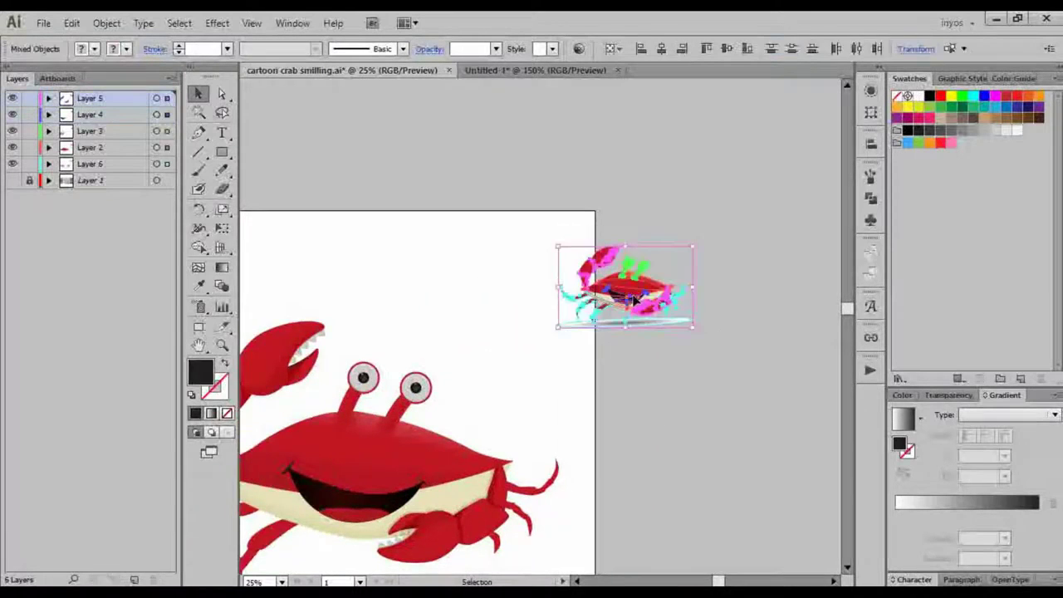
{"action": "left_click_drag", "start_coordinate": [628, 295], "coordinate": [480, 397]}
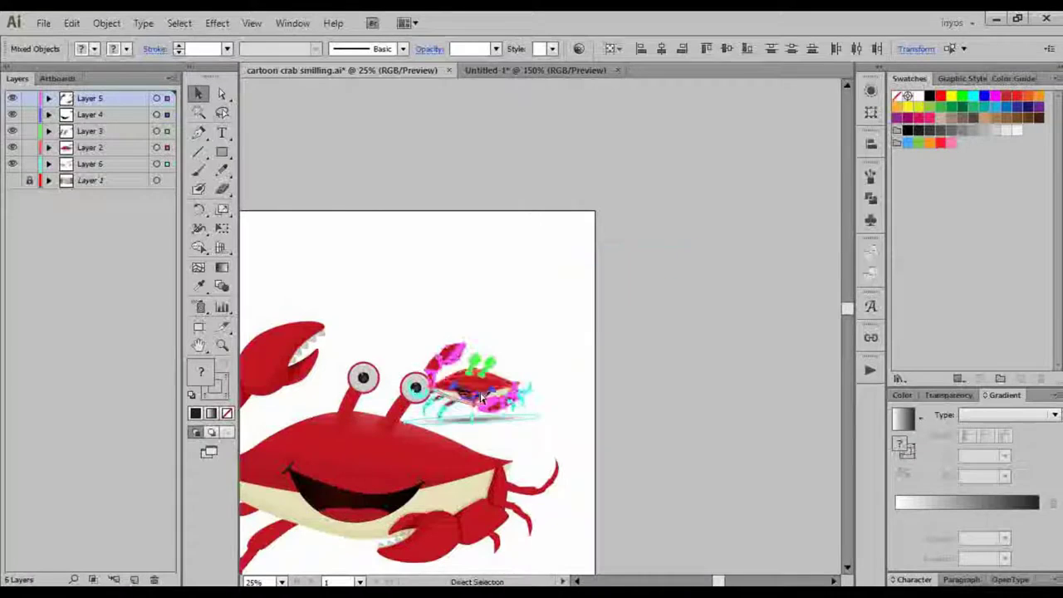
{"action": "left_click", "coordinate": [548, 320]}
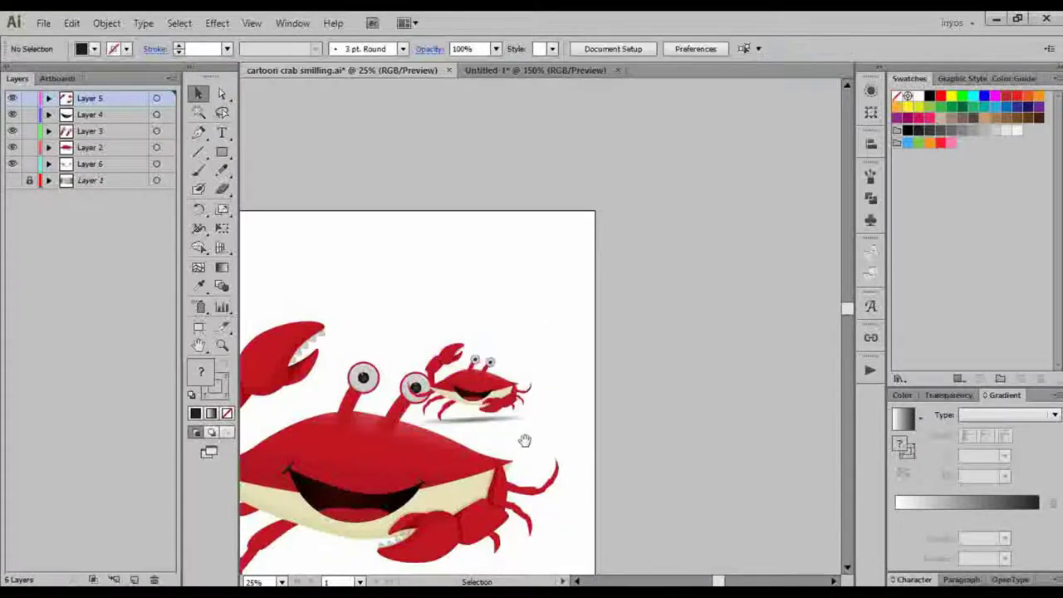
{"action": "left_click_drag", "start_coordinate": [523, 439], "coordinate": [652, 392]}
{"action": "left_click", "coordinate": [591, 341]}
{"action": "left_click_drag", "start_coordinate": [591, 341], "coordinate": [590, 370]}
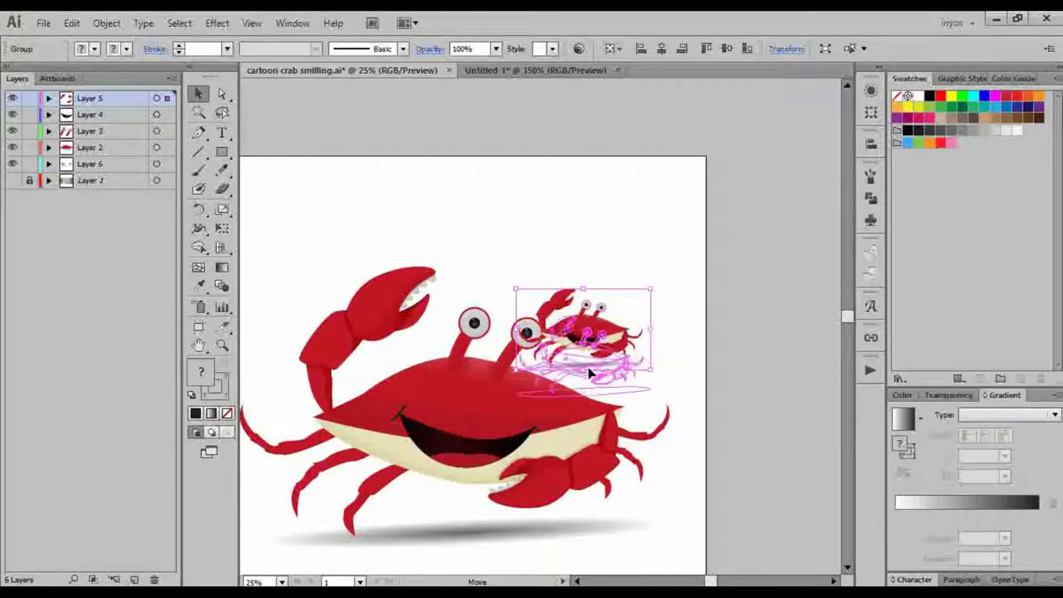
Step: Cut the small crab, paste it in front at the same position, and deselect it
{"action": "key", "text": "a"}
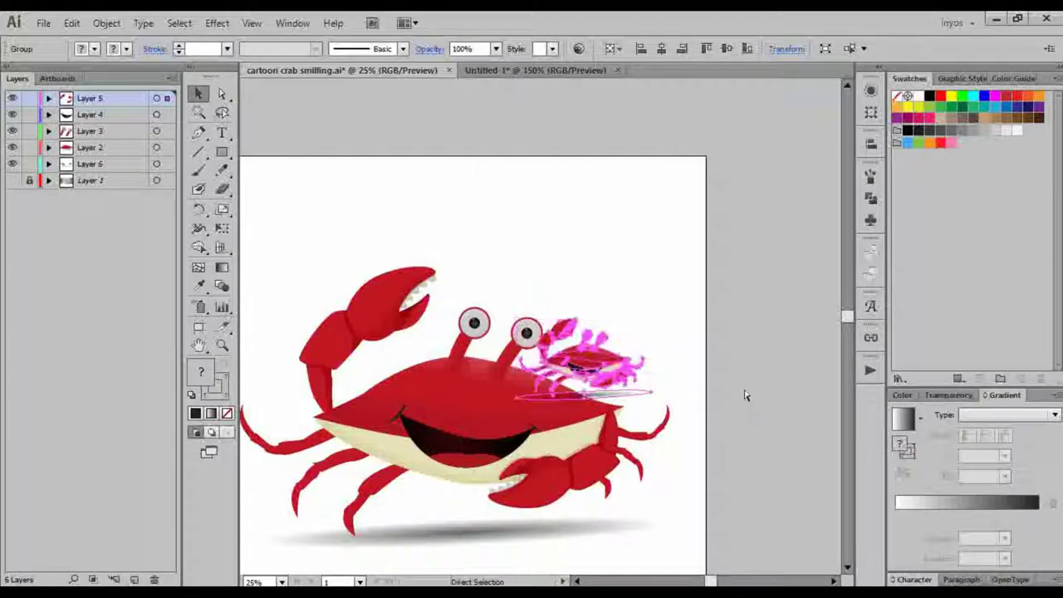
{"action": "key", "text": "ctrl+x"}
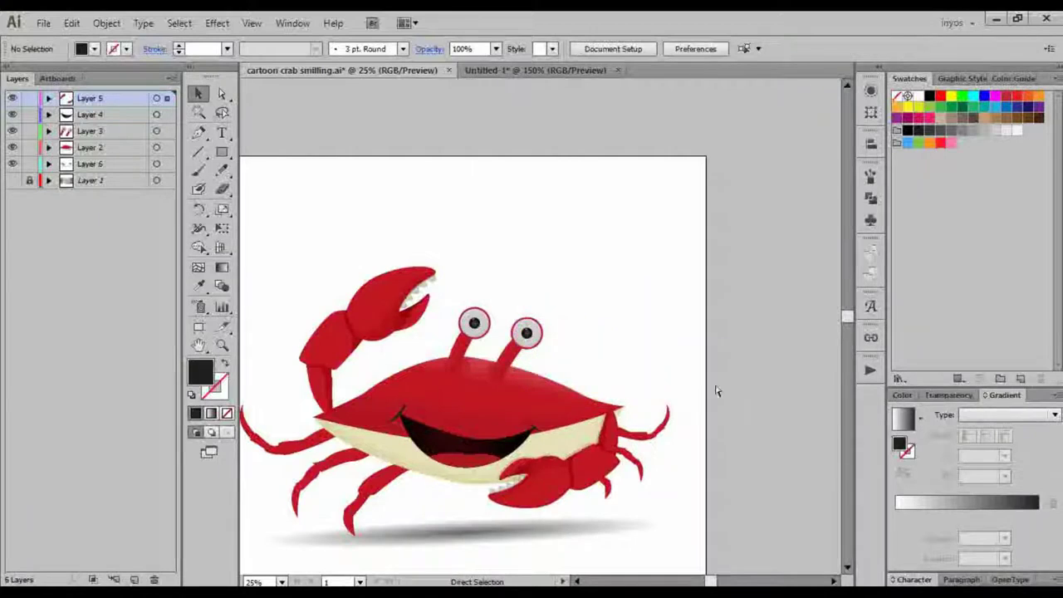
{"action": "key", "text": "ctrl+f"}
{"action": "key", "text": "v"}
{"action": "left_click", "coordinate": [664, 293]}
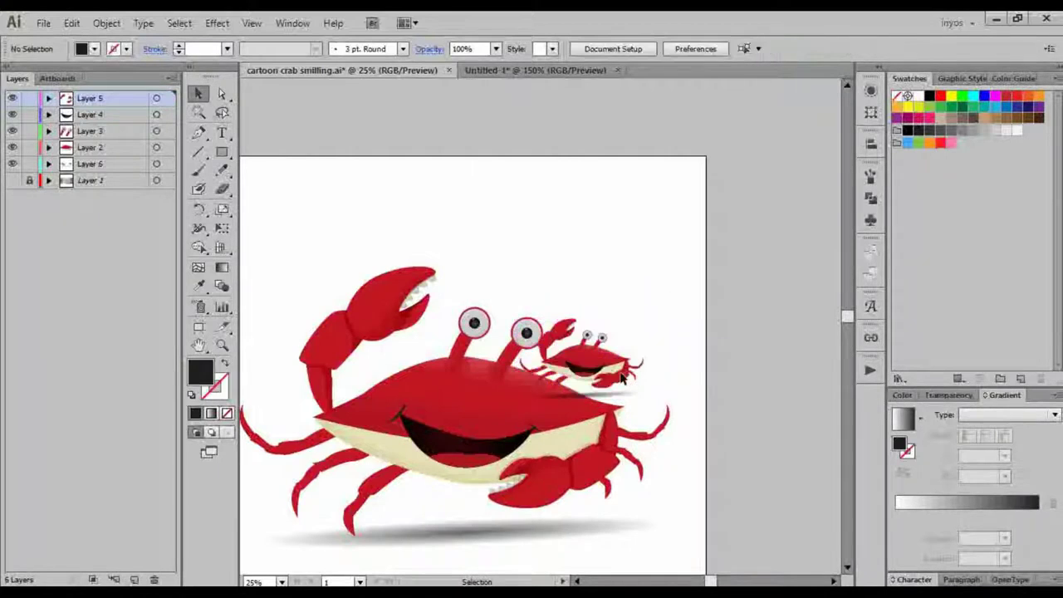
Step: Transfer the small crab group to Layer 6 by cutting it and pasting it in front in the same place
{"action": "left_click", "coordinate": [621, 375]}
{"action": "key", "text": "ctrl+x"}
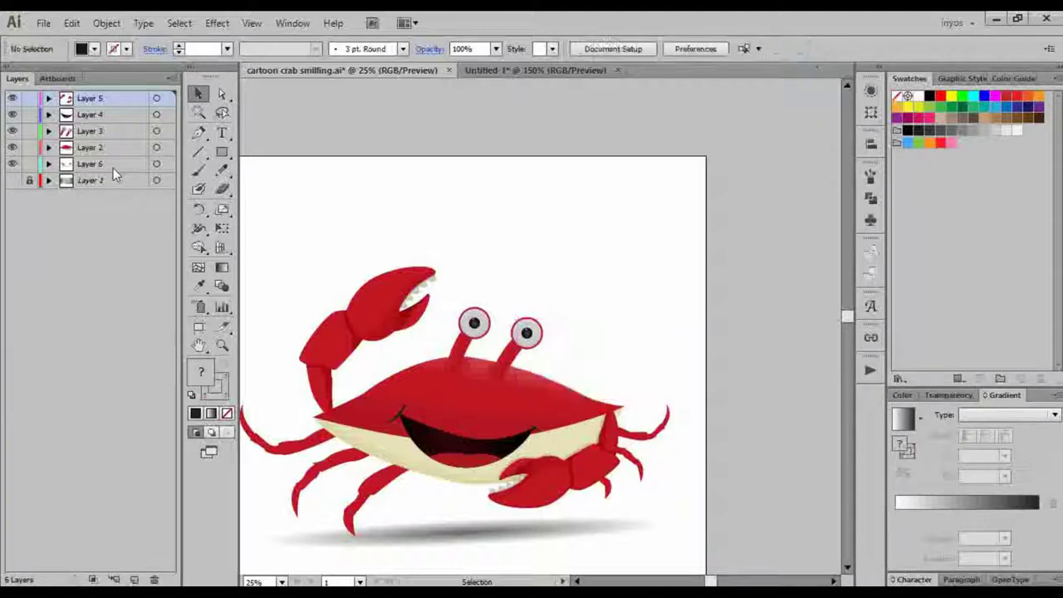
{"action": "left_click", "coordinate": [113, 168]}
{"action": "key", "text": "ctrl+f"}
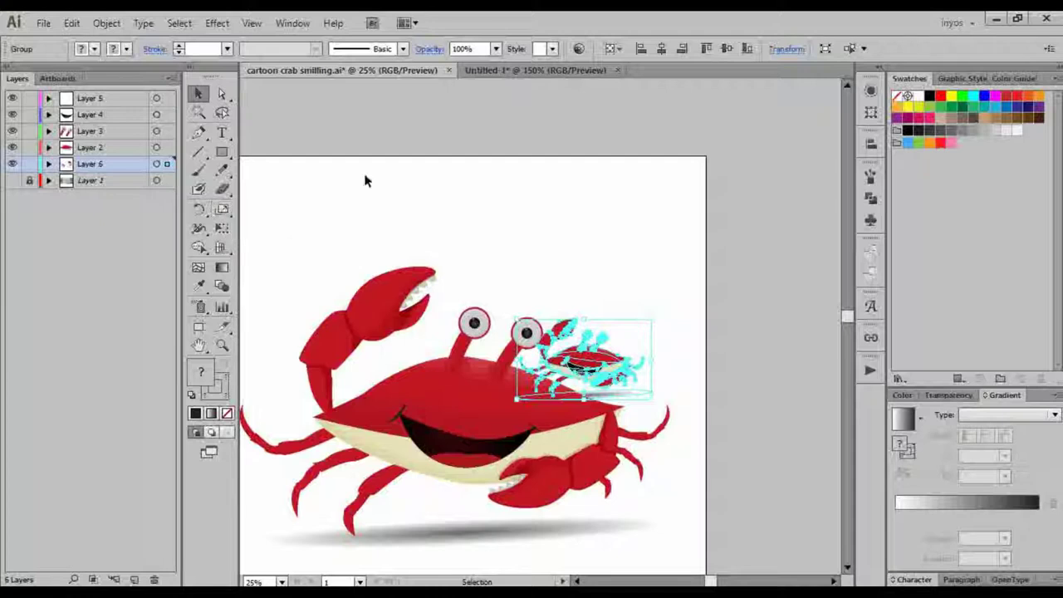
Step: Reposition the small crab in the empty area above the original crab's eyes
{"action": "left_click", "coordinate": [619, 290]}
{"action": "left_click", "coordinate": [591, 356]}
{"action": "left_click_drag", "start_coordinate": [572, 386], "coordinate": [547, 272]}
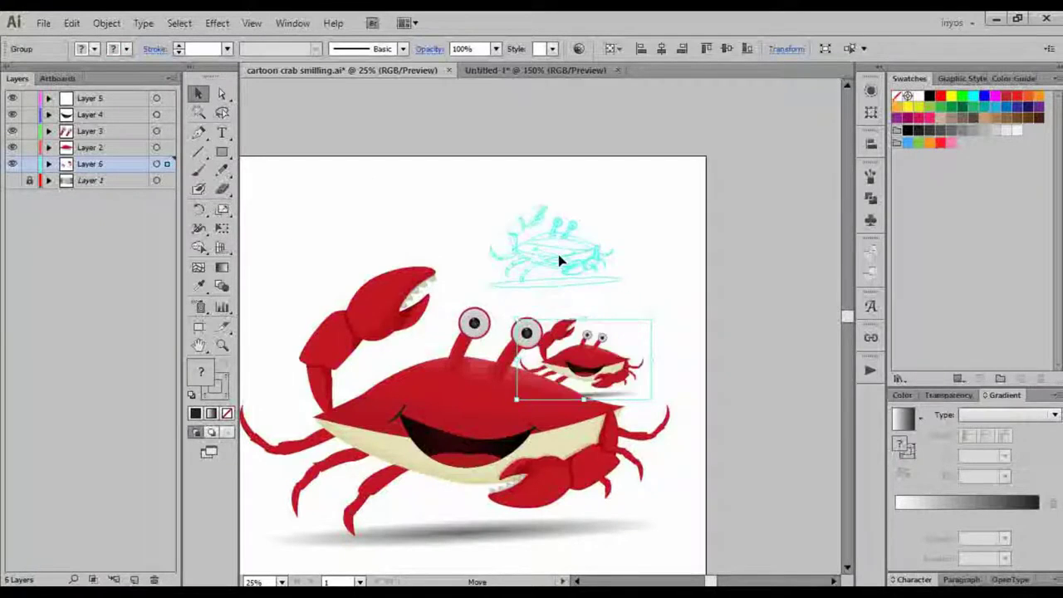
Step: In the Untitled-1 document, enlarge the red rectangle around its center, first from its bottom side and again from its right side
{"action": "left_click", "coordinate": [535, 71]}
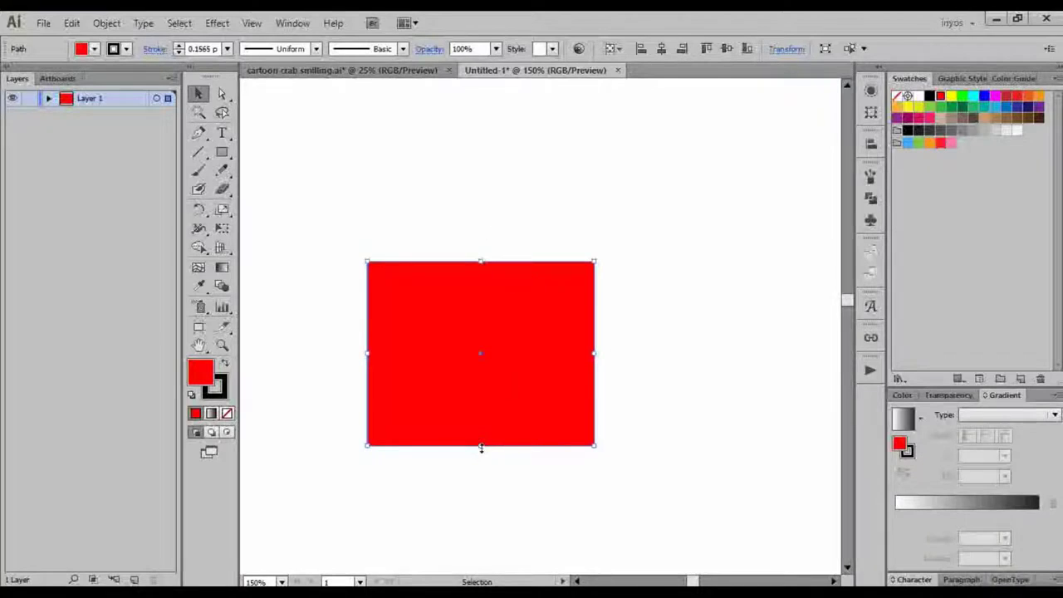
{"action": "mouse_move", "coordinate": [480, 447]}
{"action": "left_mouse_down"}
{"action": "mouse_move", "coordinate": [481, 461]}
{"action": "mouse_move", "coordinate": [480, 445]}
{"action": "left_mouse_up"}
{"action": "left_click_drag", "start_coordinate": [479, 449], "coordinate": [479, 465]}
{"action": "key", "text": "ctrl+z"}
{"action": "left_click_drag", "start_coordinate": [480, 448], "coordinate": [474, 486]}
{"action": "left_click_drag", "start_coordinate": [594, 353], "coordinate": [662, 355]}
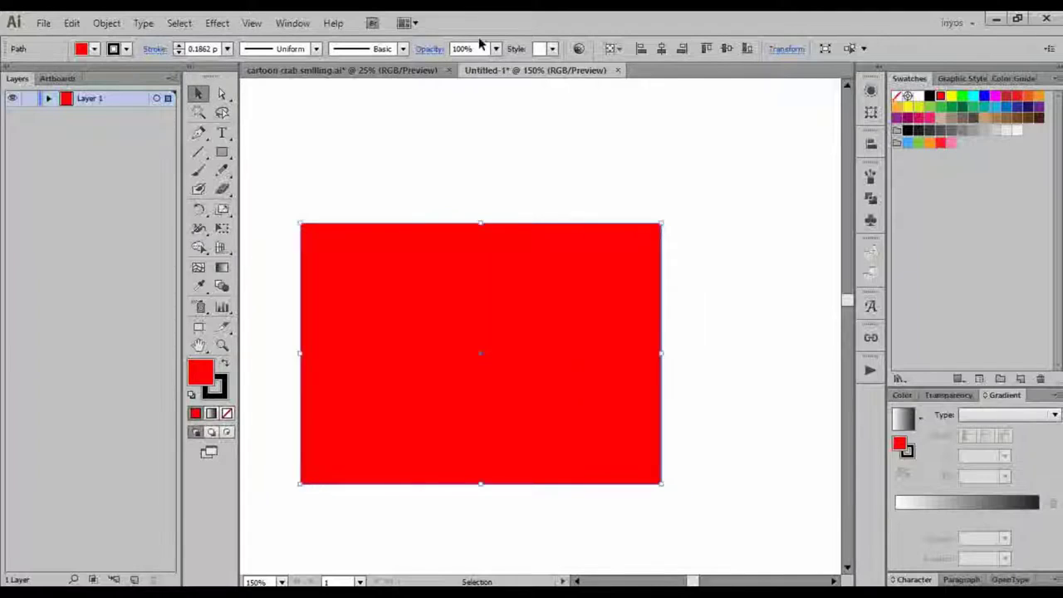
Step: In the cartoon crab document, try to stretch the small crab horizontally around its center, and undo the stretch
{"action": "left_click", "coordinate": [386, 70]}
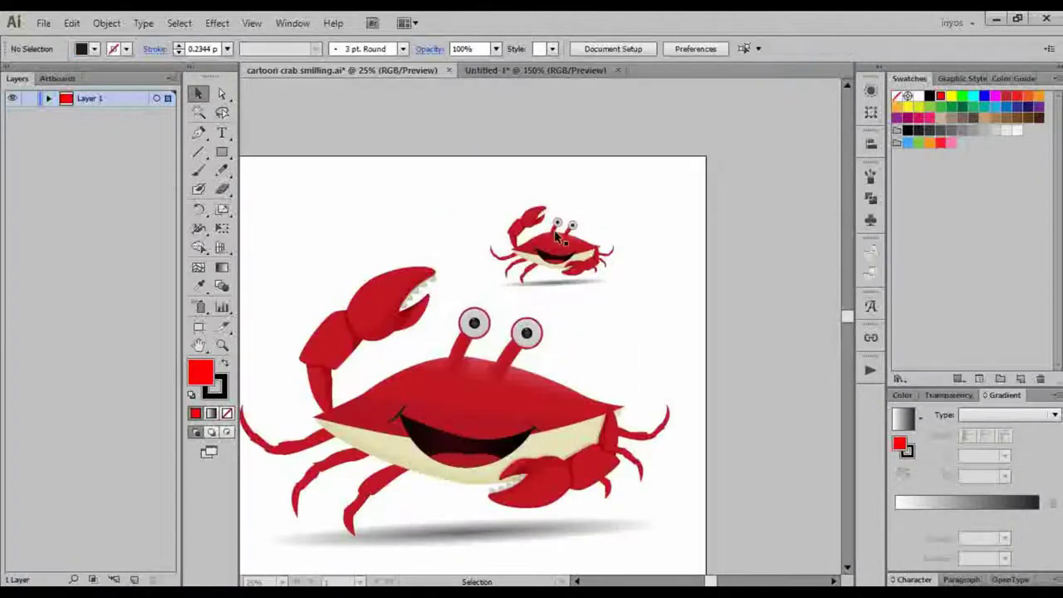
{"action": "left_click", "coordinate": [558, 237]}
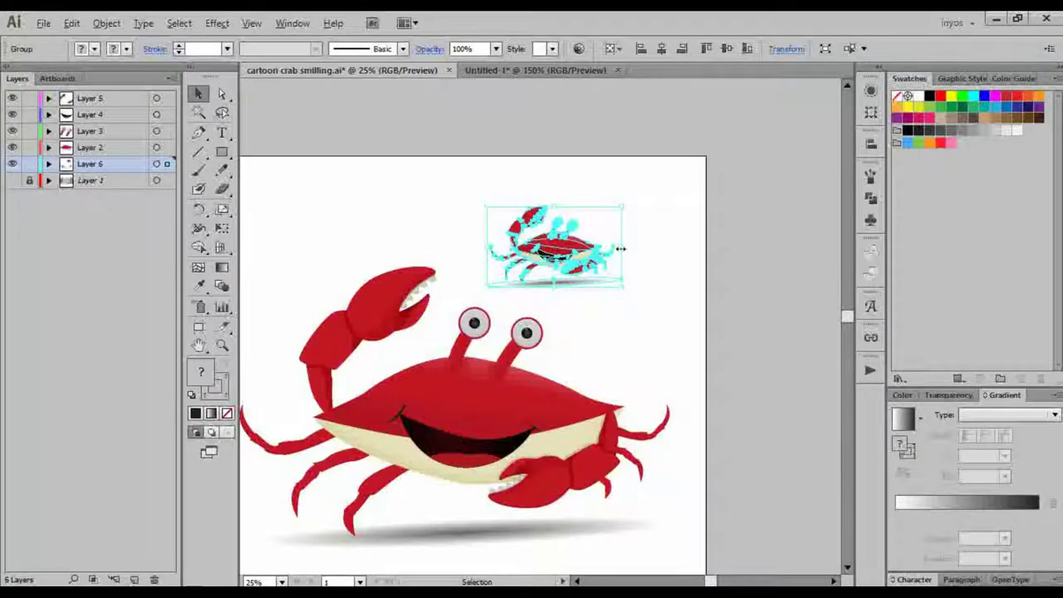
{"action": "left_click_drag", "start_coordinate": [620, 249], "coordinate": [757, 254]}
{"action": "left_click", "coordinate": [657, 332]}
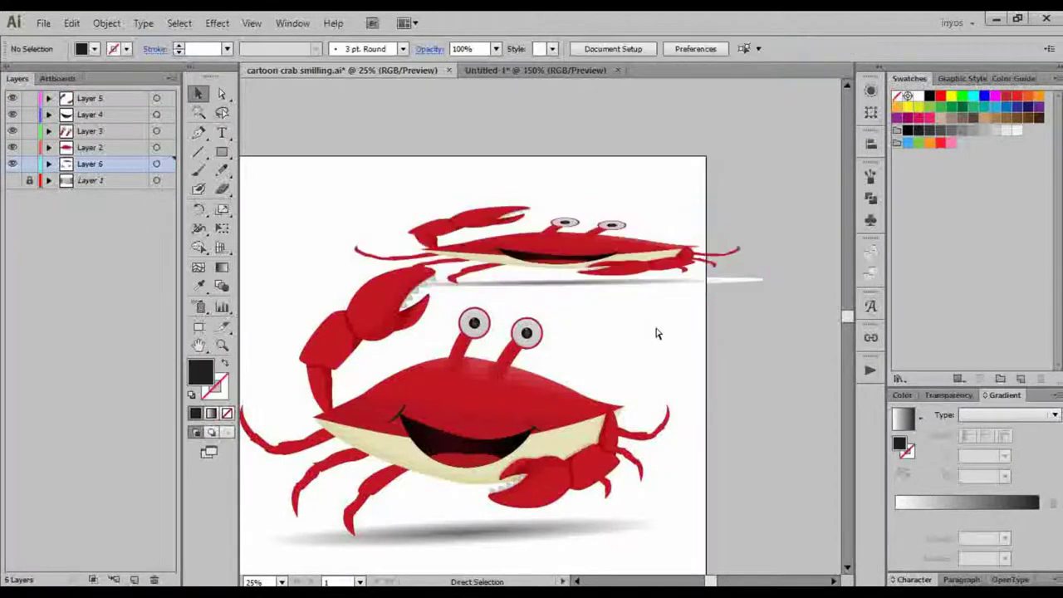
{"action": "key", "text": "ctrl+z"}
{"action": "key", "text": "ctrl+z"}
Step: Try to stretch the small crab vertically around its center, undo the distortion, and deselect the crab
{"action": "left_click_drag", "start_coordinate": [555, 209], "coordinate": [554, 133]}
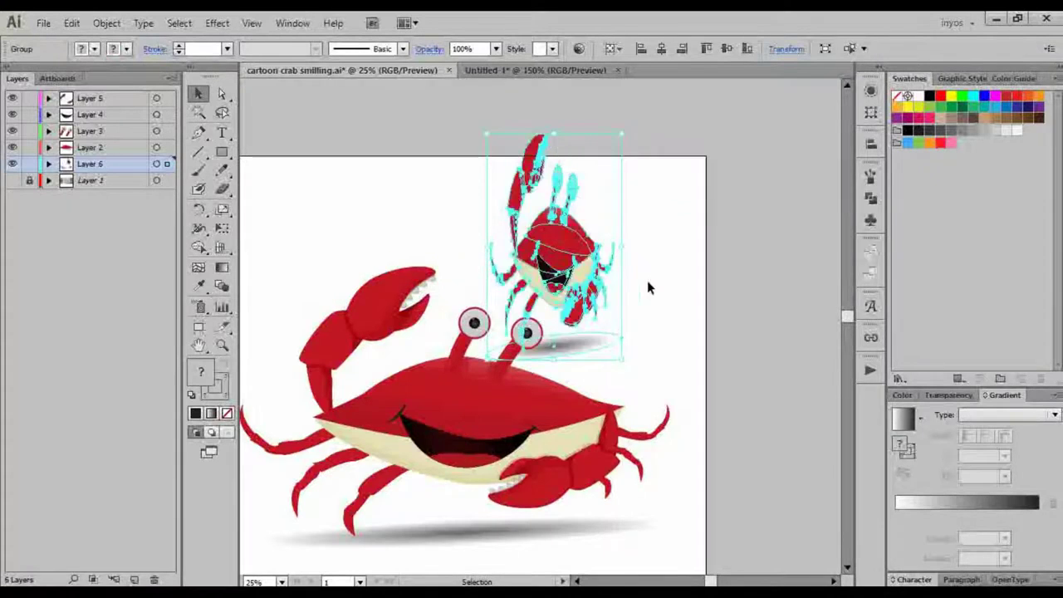
{"action": "left_click", "coordinate": [648, 283]}
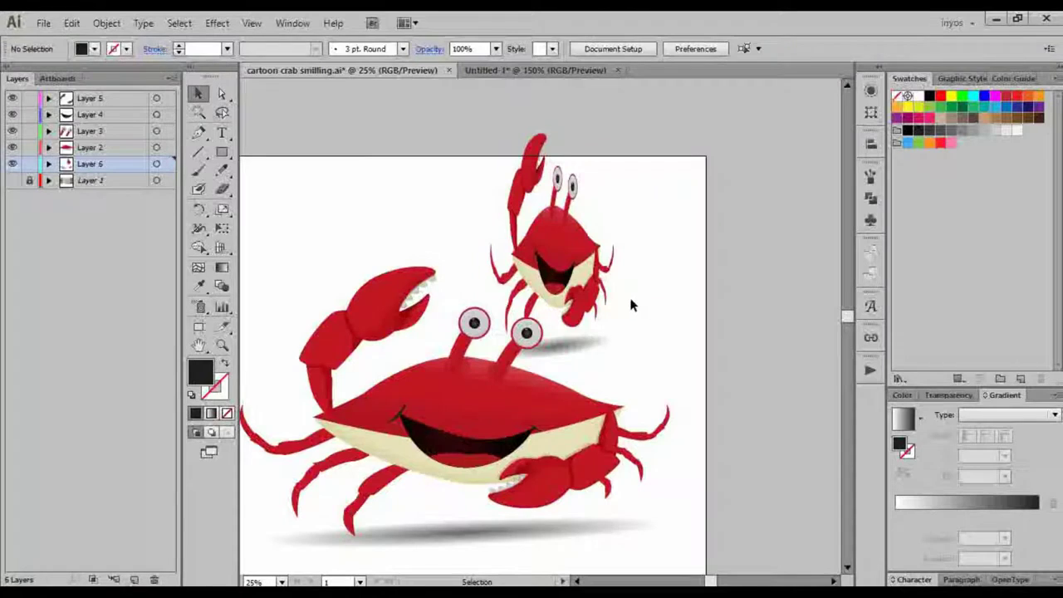
{"action": "left_click", "coordinate": [578, 259]}
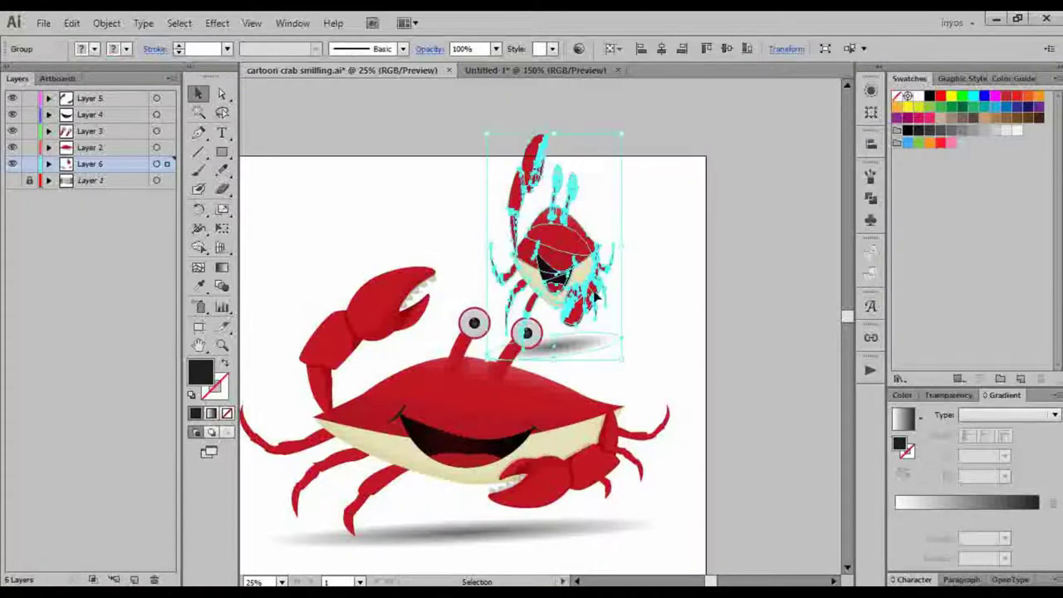
{"action": "left_click", "coordinate": [679, 263]}
{"action": "key", "text": "ctrl+z"}
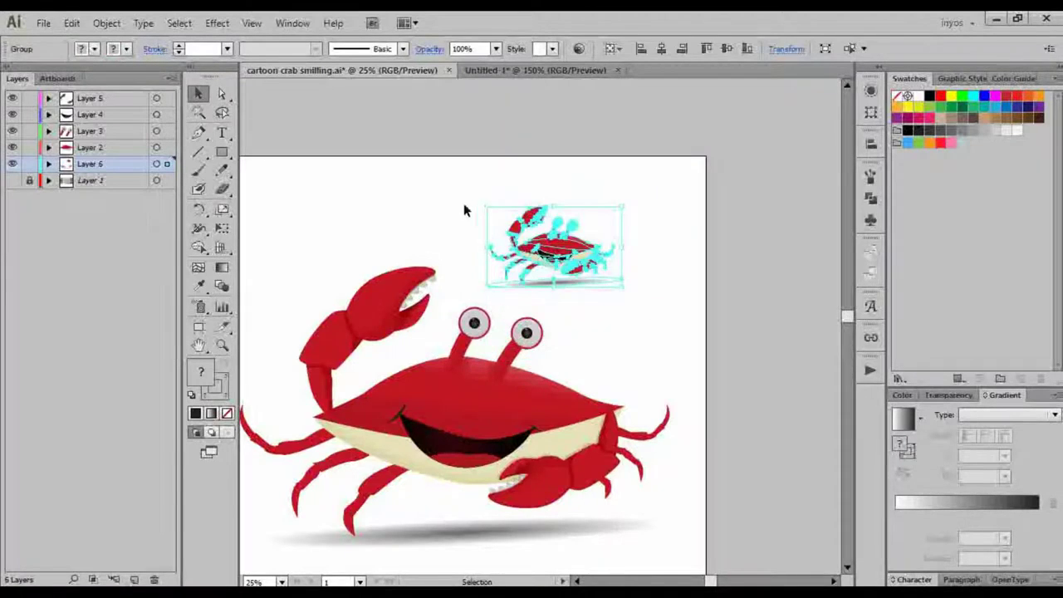
{"action": "left_click", "coordinate": [465, 211]}
Step: Return to the Untitled-1 document and deselect the red rectangle
{"action": "left_click", "coordinate": [518, 70]}
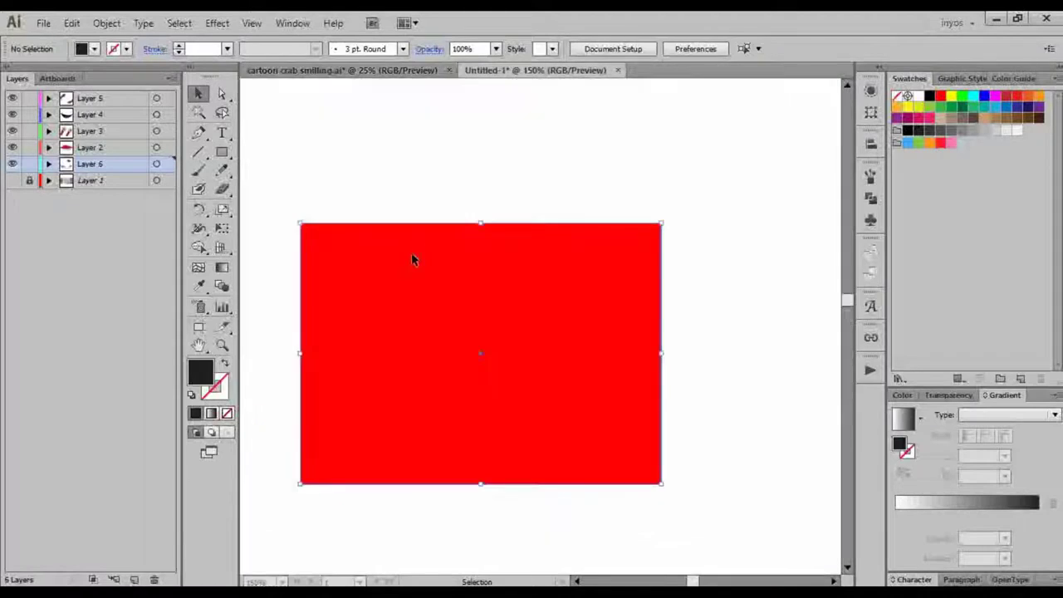
{"action": "left_click", "coordinate": [718, 351]}
{"action": "left_click", "coordinate": [613, 368]}
{"action": "left_click", "coordinate": [501, 177]}
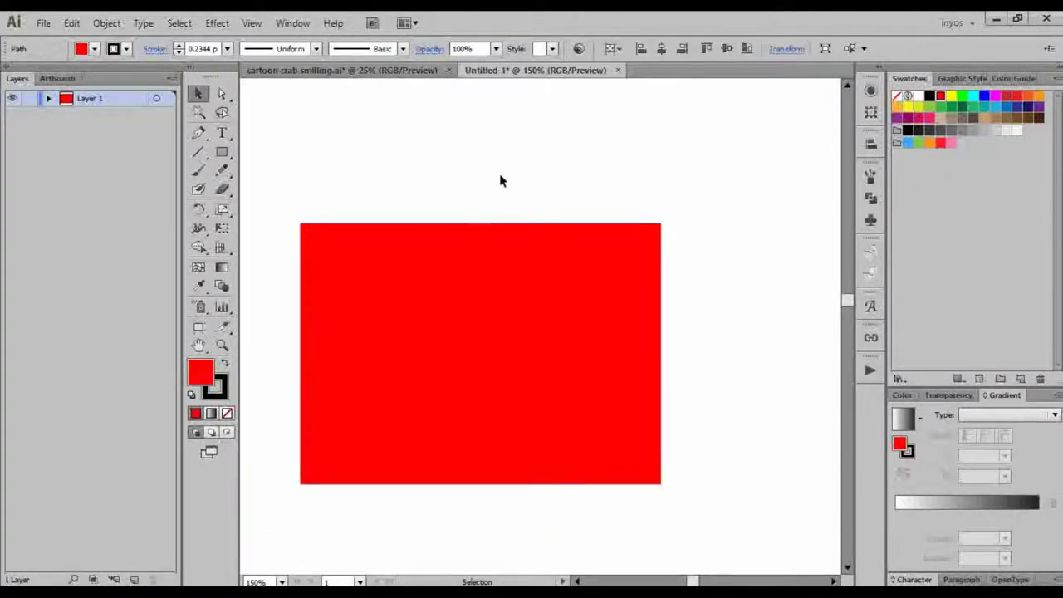
{"action": "left_click", "coordinate": [540, 318]}
{"action": "left_click", "coordinate": [686, 328]}
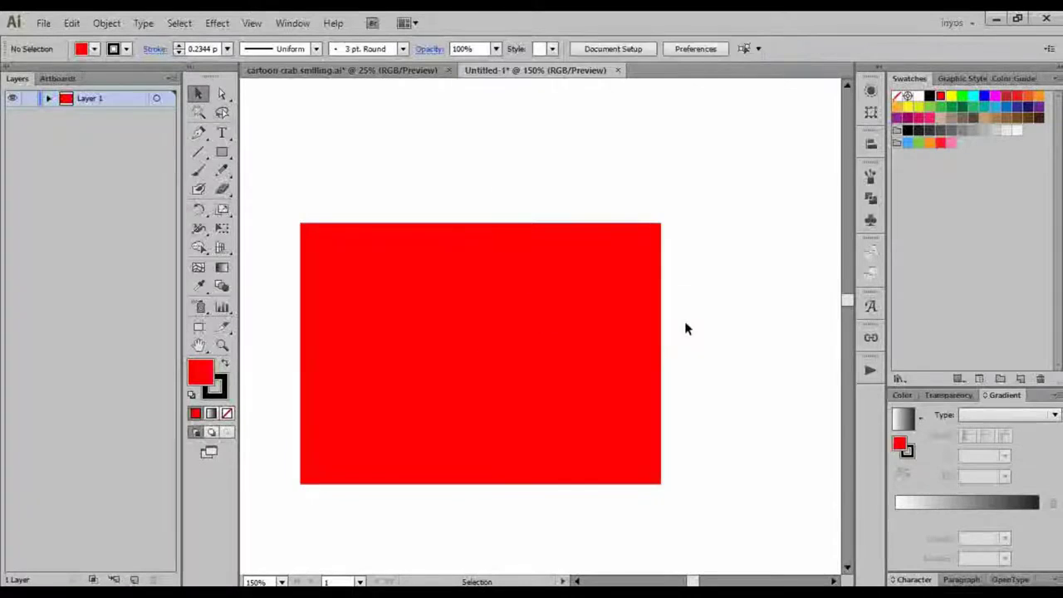
{"action": "key", "text": "space"}
{"action": "left_click_drag", "start_coordinate": [700, 325], "coordinate": [682, 293]}
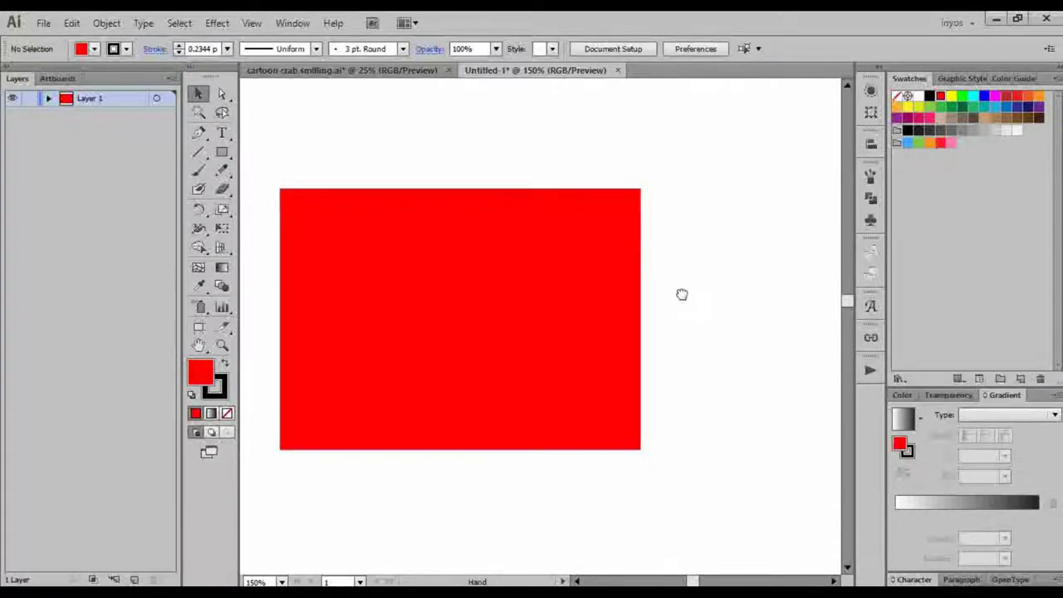
Step: Make sure Scale Strokes & Effects is enabled in the General preferences and accept the settings
{"action": "left_click", "coordinate": [75, 25]}
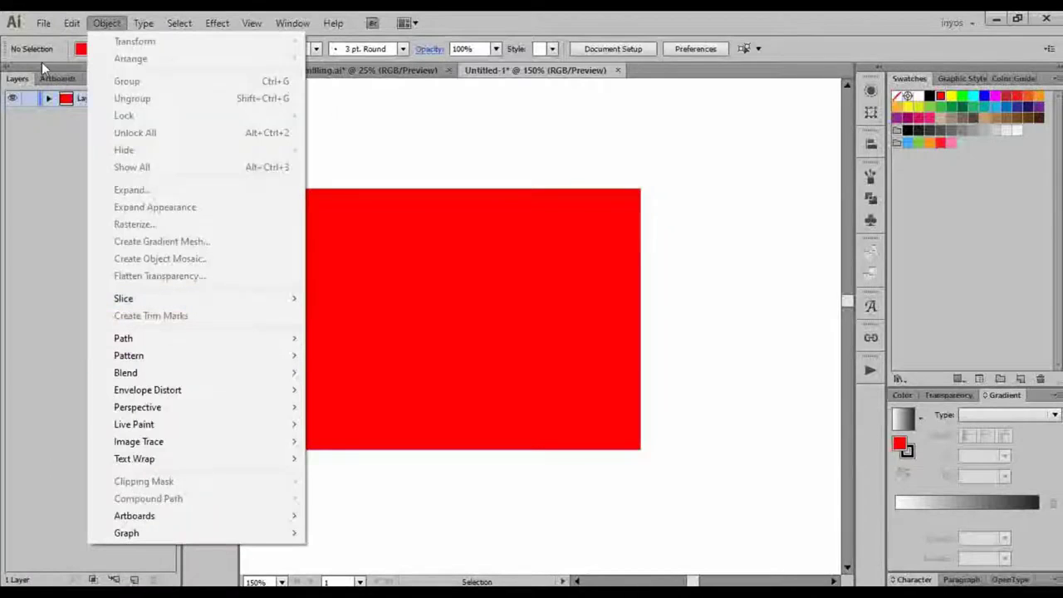
{"action": "left_click", "coordinate": [62, 29]}
{"action": "left_click", "coordinate": [69, 25]}
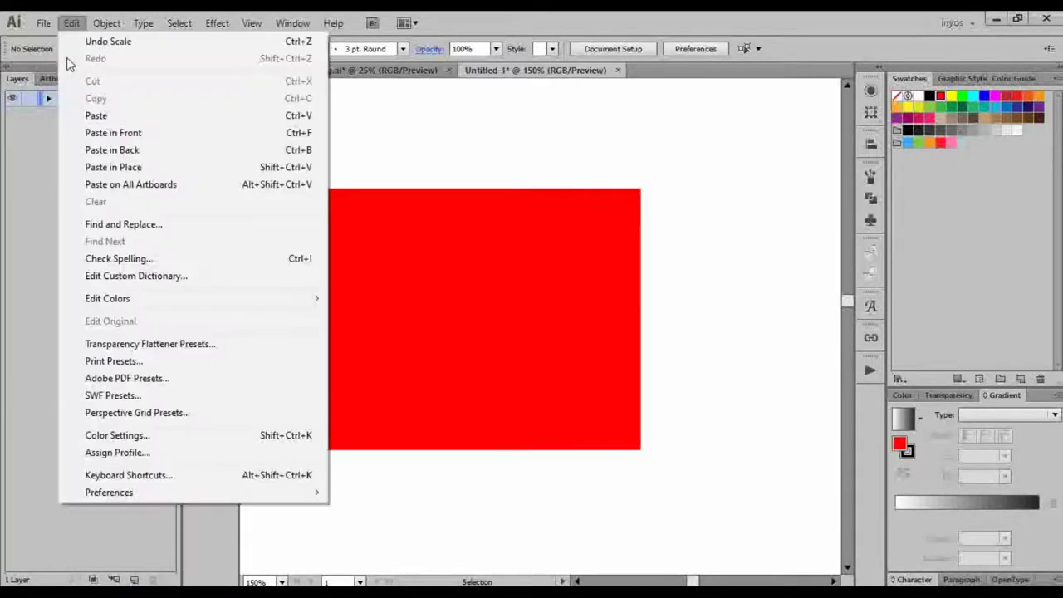
{"action": "mouse_move", "coordinate": [123, 496]}
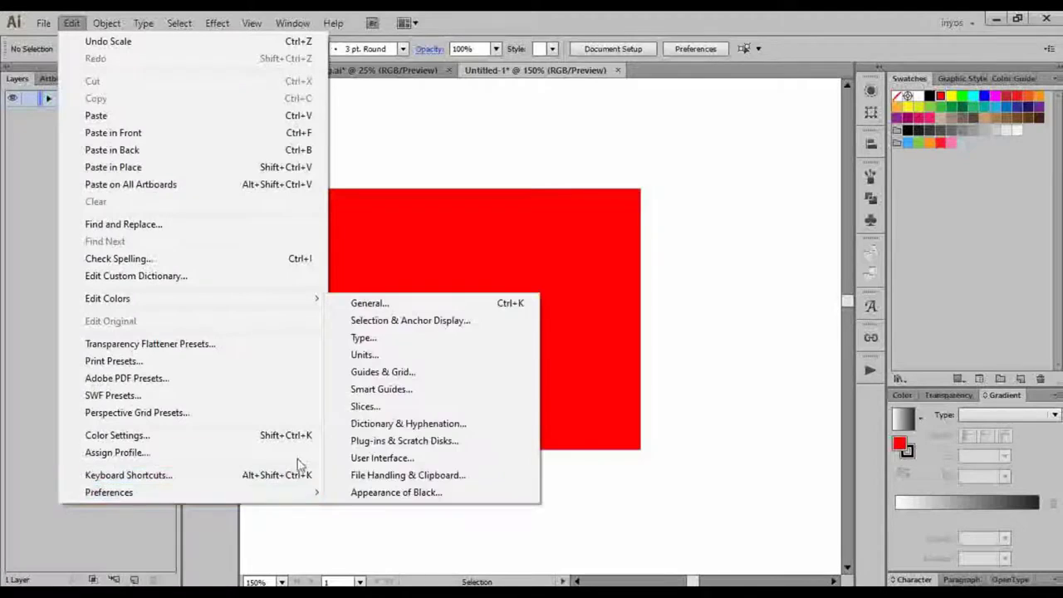
{"action": "left_click", "coordinate": [395, 310]}
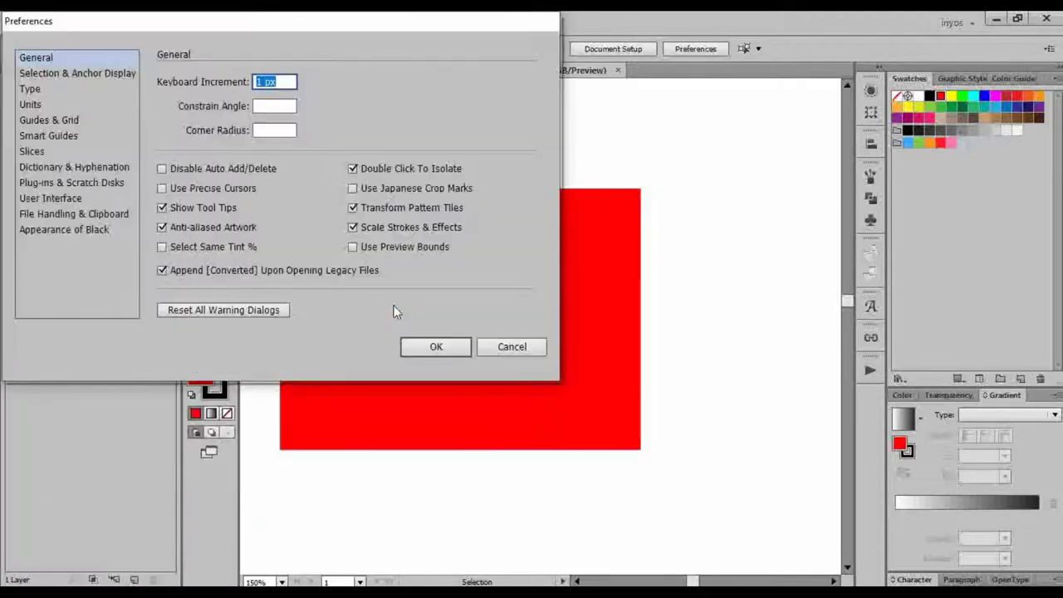
{"action": "left_click", "coordinate": [353, 228]}
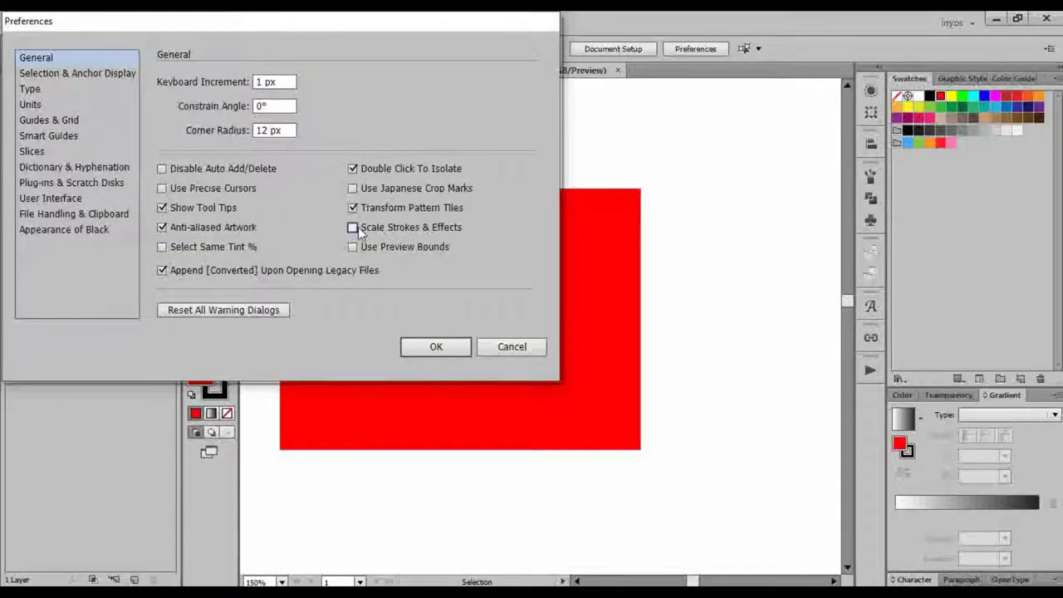
{"action": "left_click", "coordinate": [350, 229]}
{"action": "left_click", "coordinate": [413, 344]}
Step: Select the red rectangle, open the Drop Shadow effect settings for it, and turn on the preview
{"action": "left_click", "coordinate": [474, 336]}
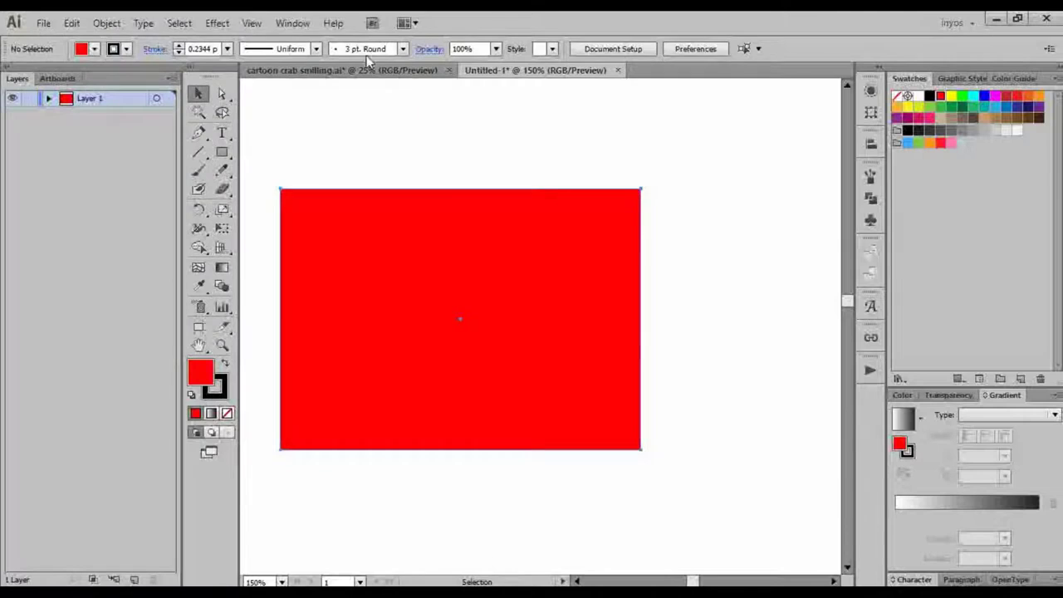
{"action": "left_click", "coordinate": [253, 25]}
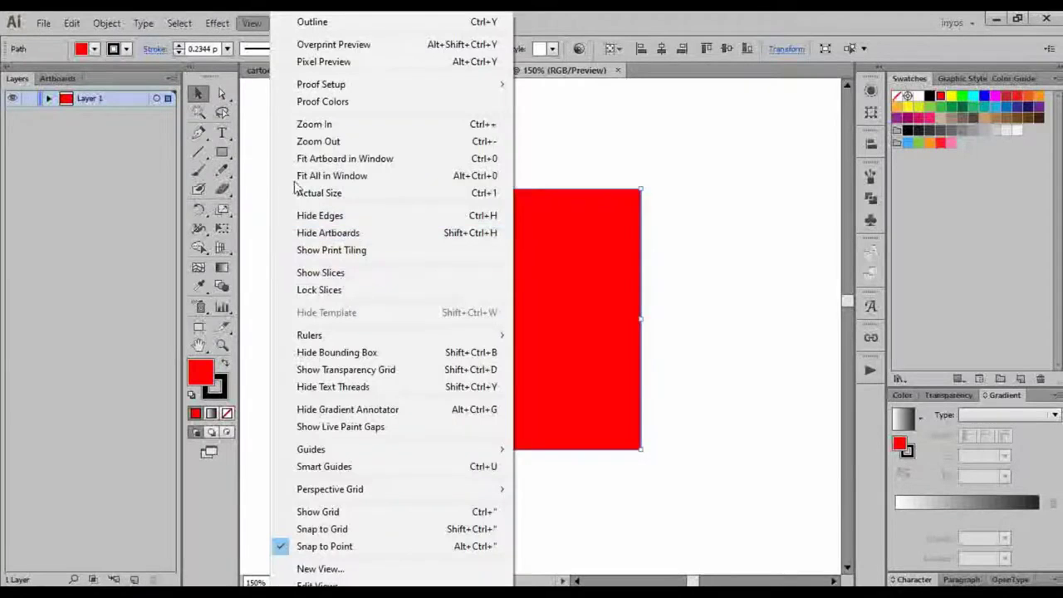
{"action": "mouse_move", "coordinate": [220, 23]}
{"action": "mouse_move", "coordinate": [303, 207]}
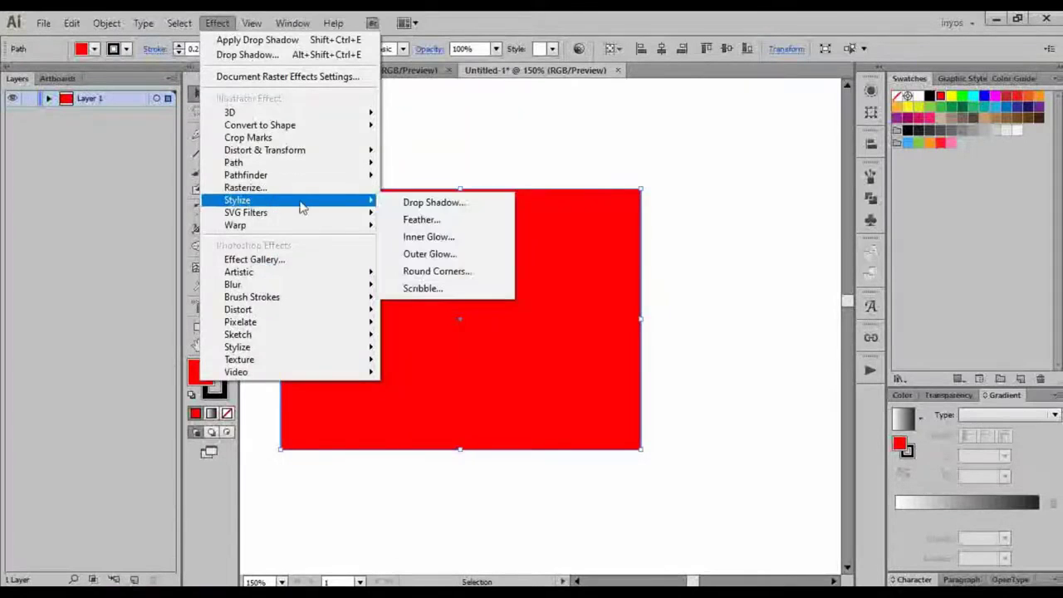
{"action": "left_click", "coordinate": [428, 203]}
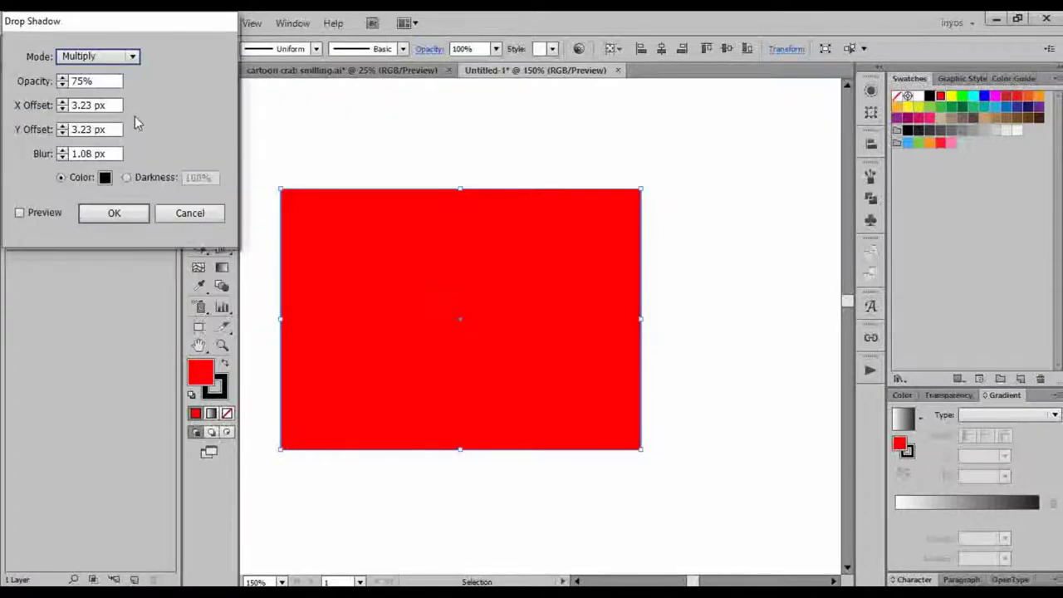
{"action": "left_click", "coordinate": [21, 214]}
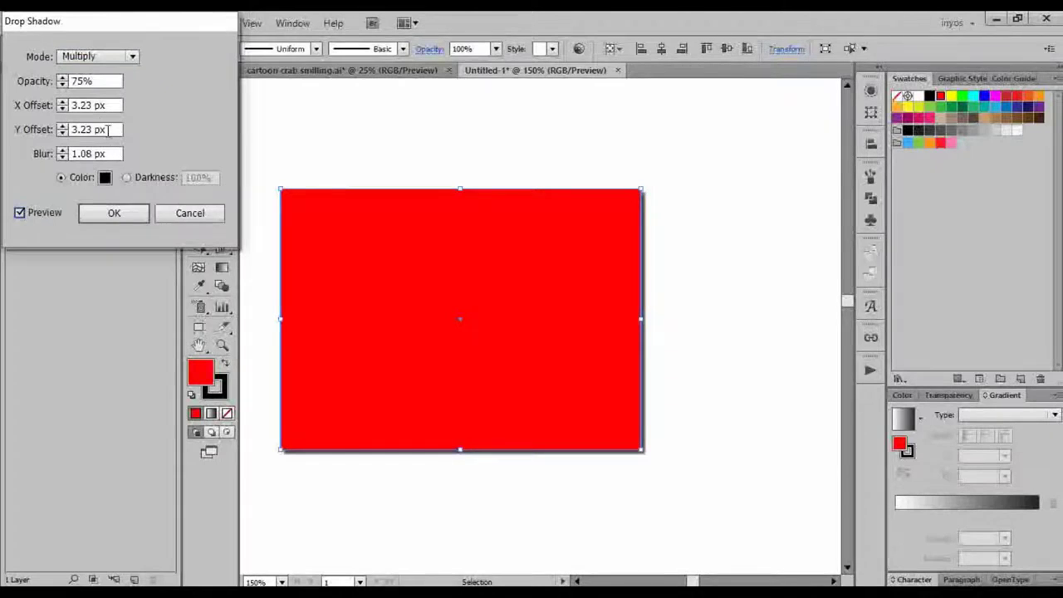
Step: Set the drop shadow's X and Y offsets to 5 px and blur to 3 px, apply the effect, and deselect the rectangle
{"action": "left_click_drag", "start_coordinate": [108, 130], "coordinate": [64, 135]}
{"action": "type", "text": "5"}
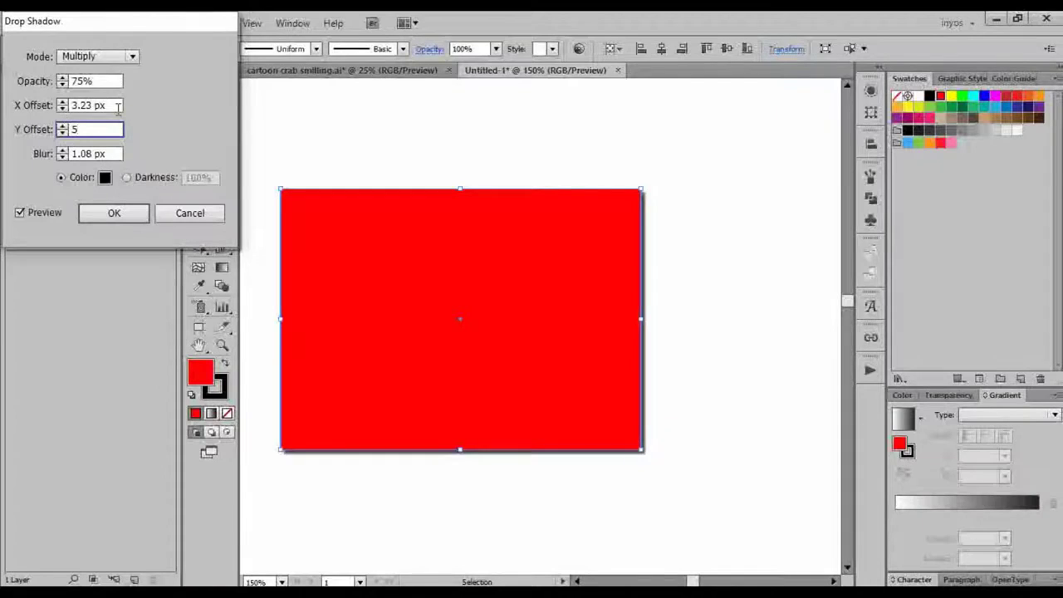
{"action": "key", "text": "shift+Tab"}
{"action": "type", "text": "5"}
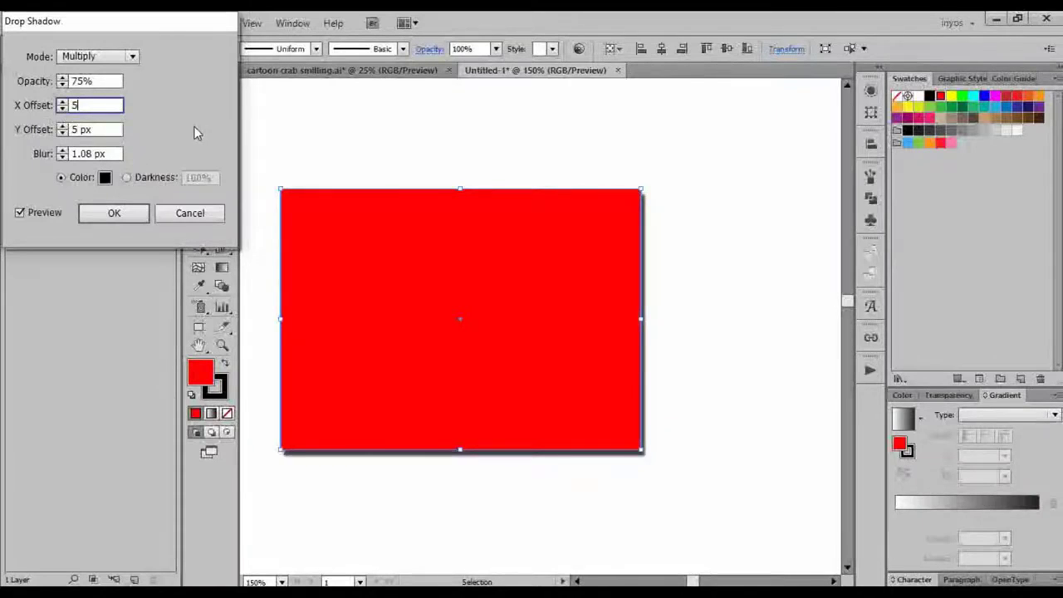
{"action": "left_click", "coordinate": [74, 154]}
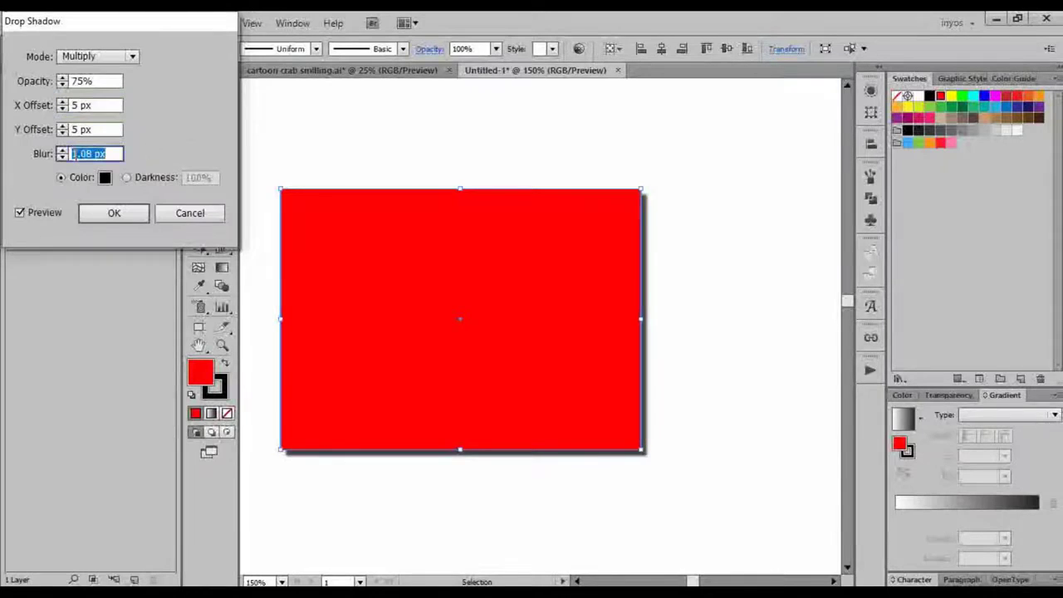
{"action": "type", "text": "3"}
{"action": "left_click", "coordinate": [94, 129]}
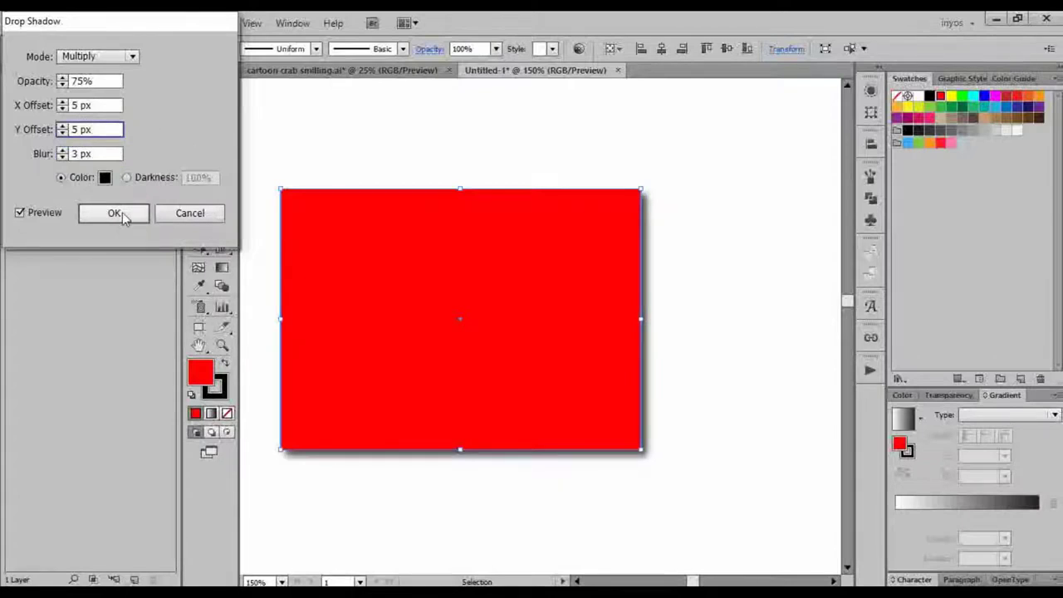
{"action": "left_click", "coordinate": [122, 213]}
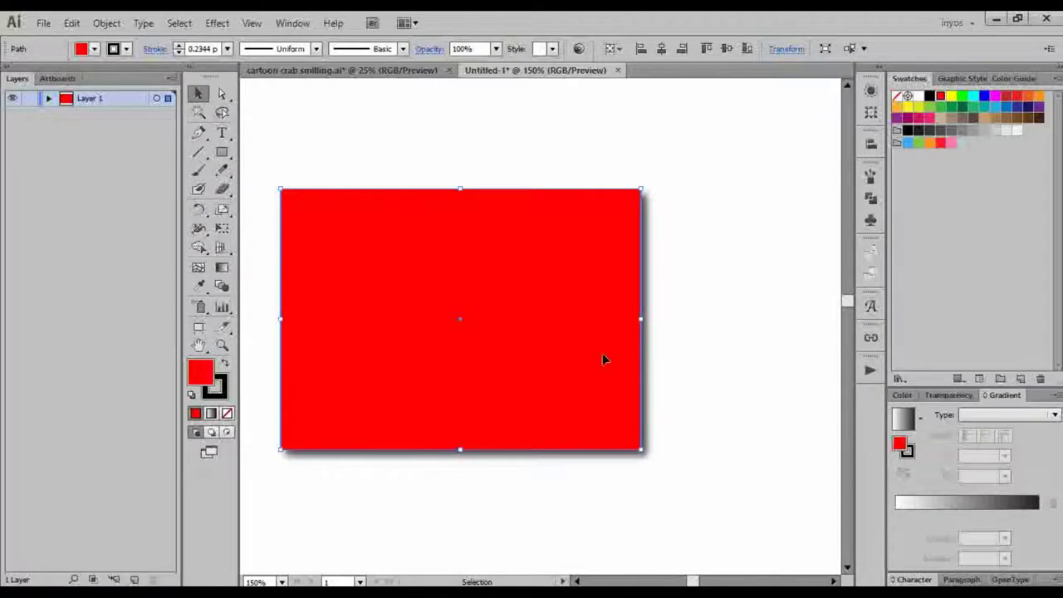
{"action": "left_click", "coordinate": [702, 351]}
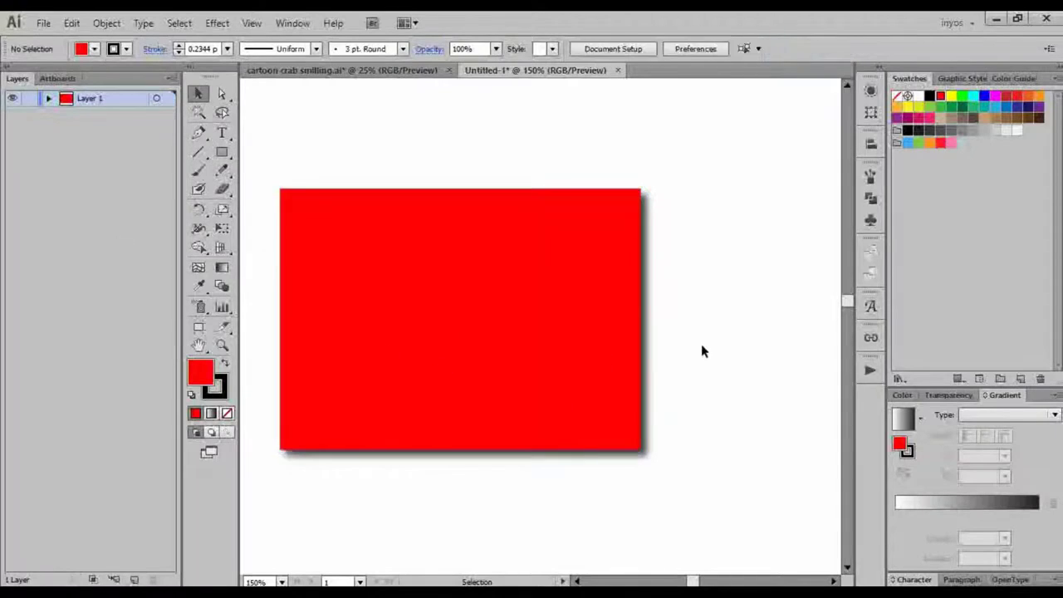
{"action": "left_click", "coordinate": [635, 355]}
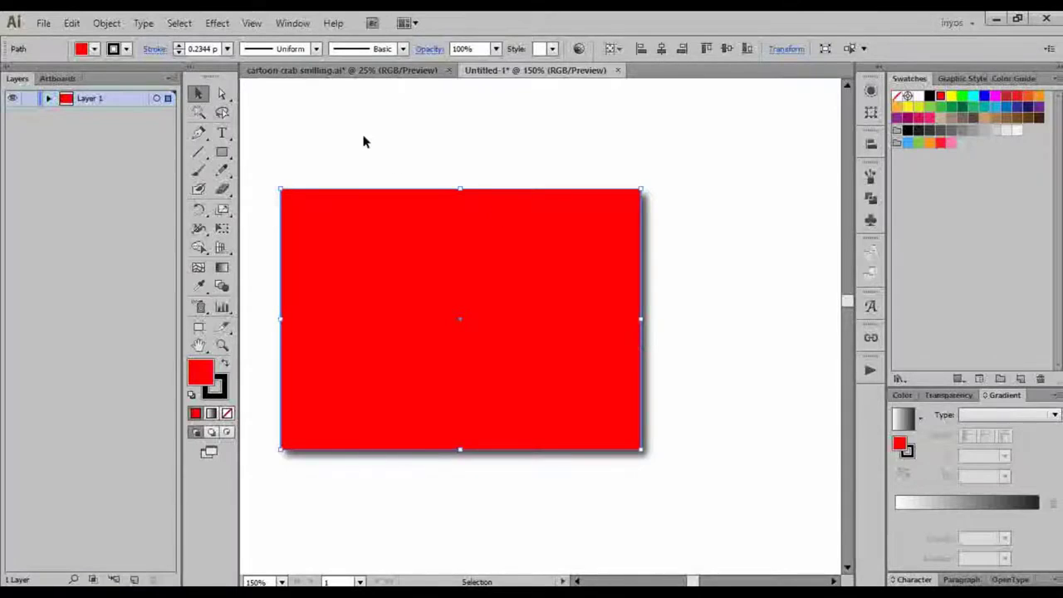
{"action": "left_click", "coordinate": [214, 23]}
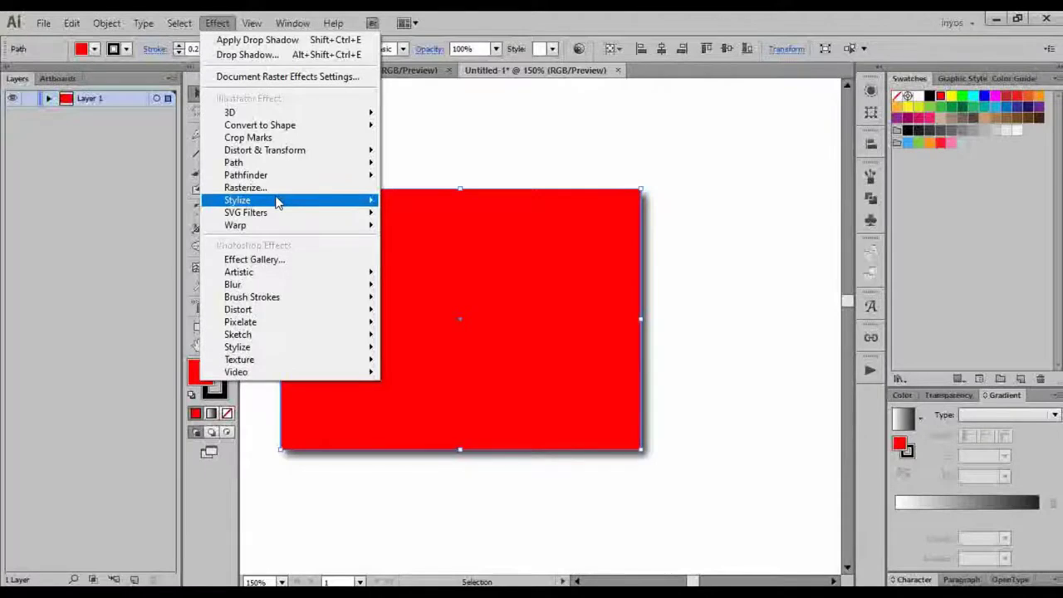
{"action": "mouse_move", "coordinate": [279, 204]}
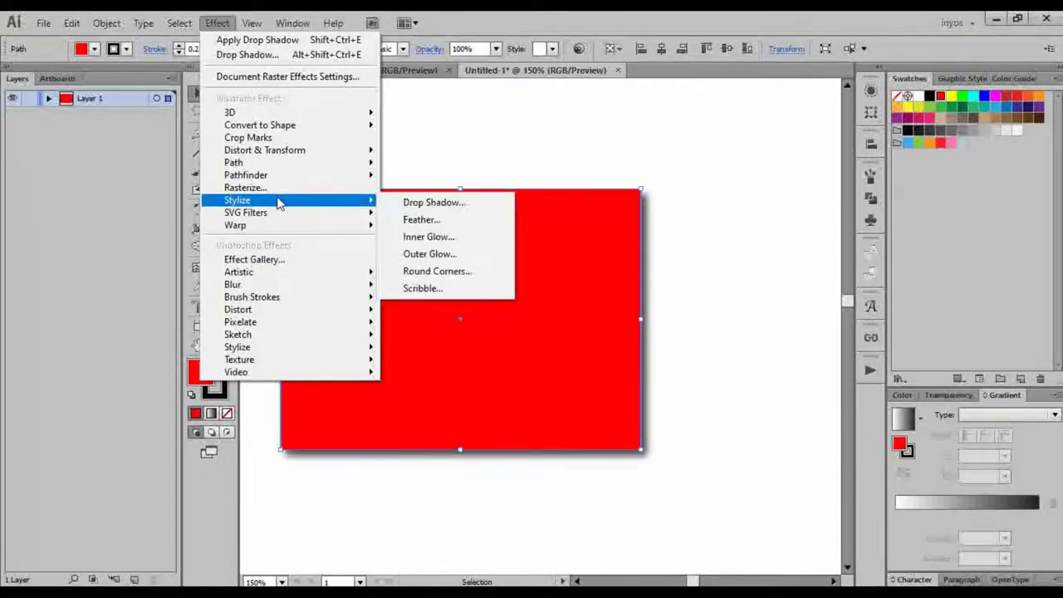
{"action": "left_click", "coordinate": [493, 182]}
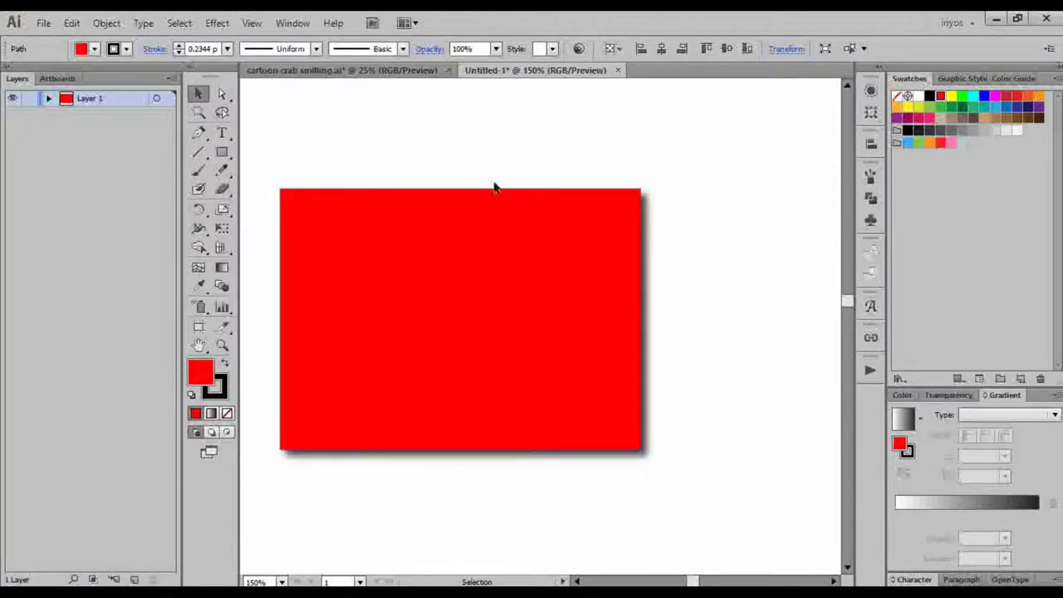
{"action": "left_click", "coordinate": [493, 183]}
Step: Select the red rectangle and scale it down proportionally around its center together with its drop shadow
{"action": "left_click", "coordinate": [538, 279]}
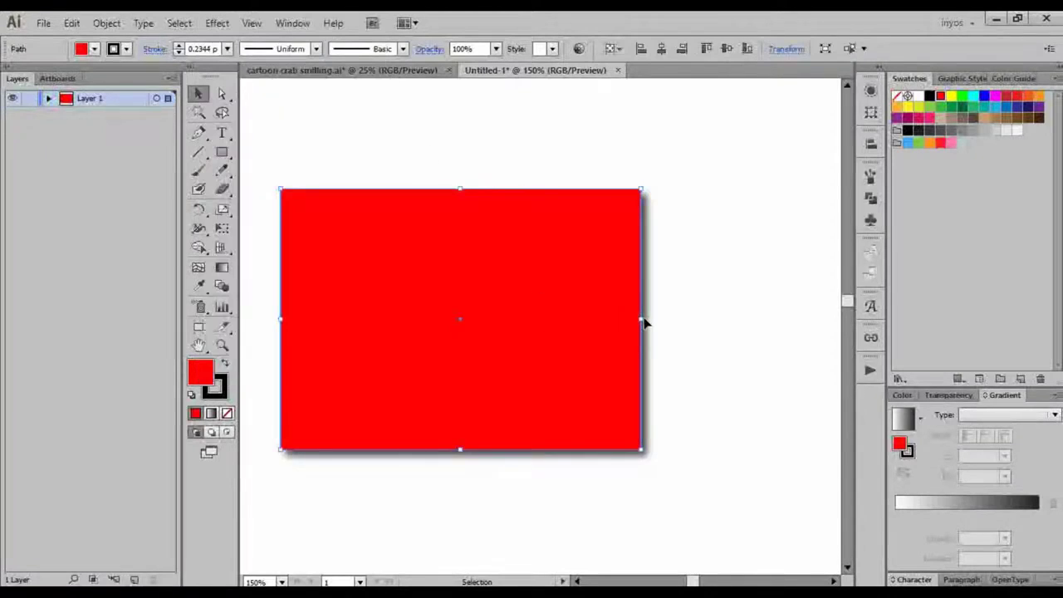
{"action": "left_click_drag", "start_coordinate": [643, 319], "coordinate": [494, 321]}
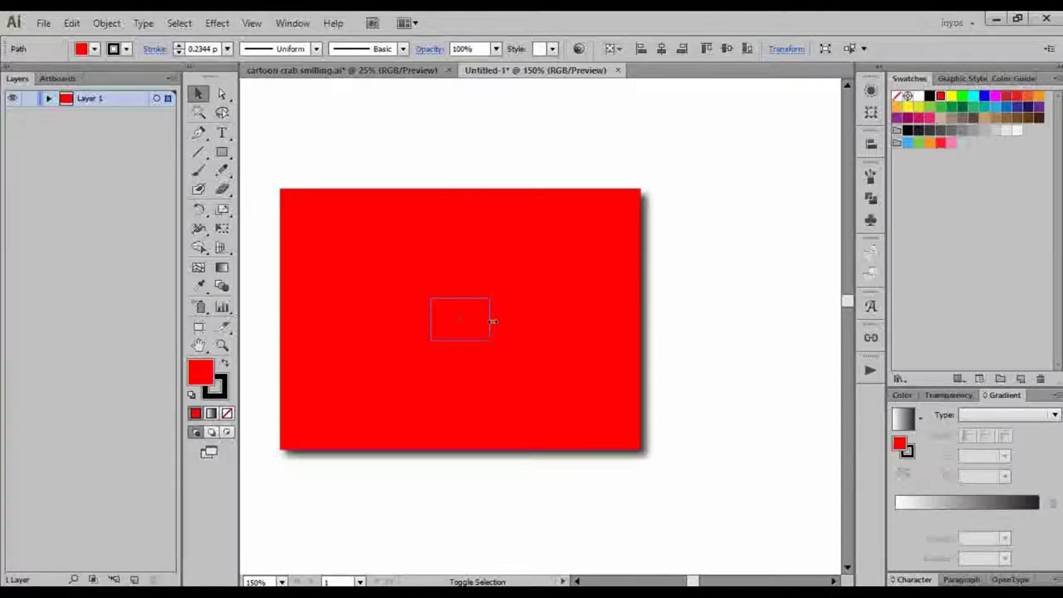
{"action": "left_click_drag", "start_coordinate": [493, 321], "coordinate": [493, 320]}
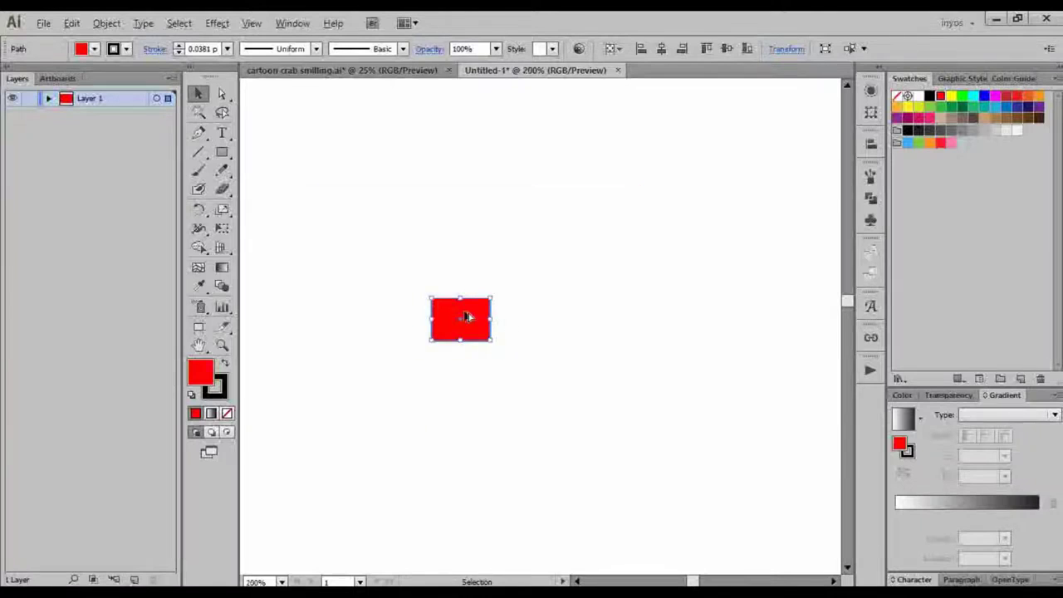
{"action": "key", "text": "ctrl+plus"}
{"action": "scroll", "coordinate": [476, 366], "scroll_direction": "up", "scroll_amount": 1}
{"action": "scroll", "coordinate": [481, 365], "scroll_direction": "up", "scroll_amount": 1}
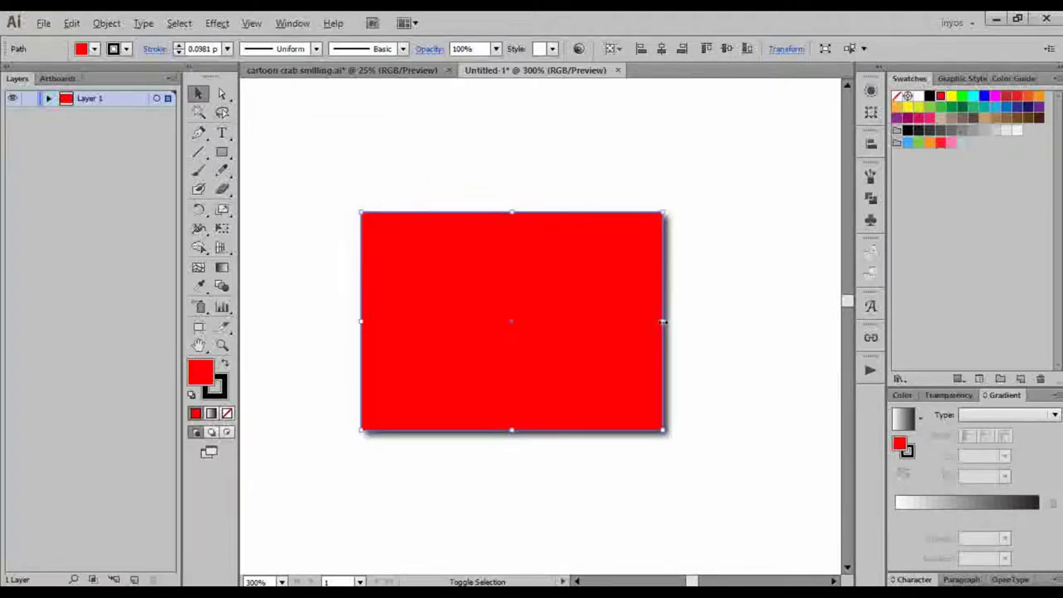
Step: Try shrinking the rectangle further around its center in two stages, and undo the reductions
{"action": "left_click_drag", "start_coordinate": [663, 321], "coordinate": [590, 335]}
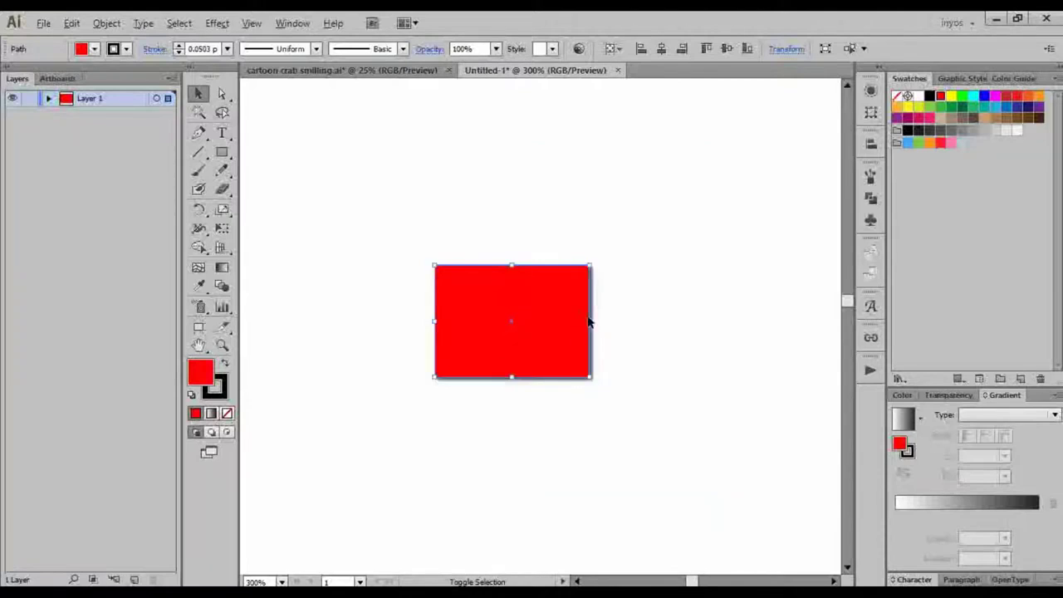
{"action": "left_click_drag", "start_coordinate": [589, 322], "coordinate": [526, 338]}
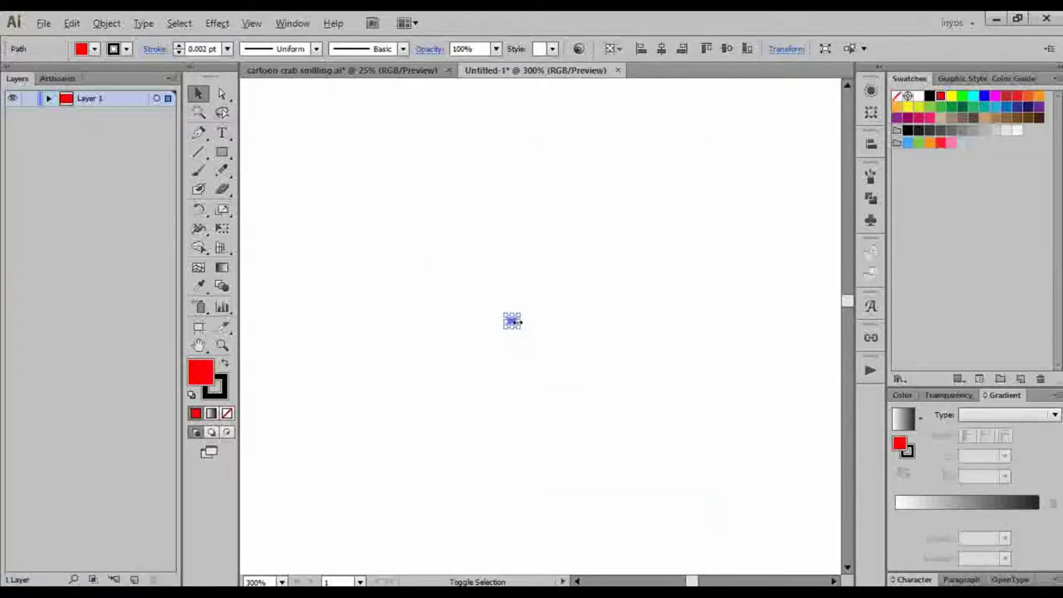
{"action": "key", "text": "ctrl+z"}
{"action": "key", "text": "ctrl+z"}
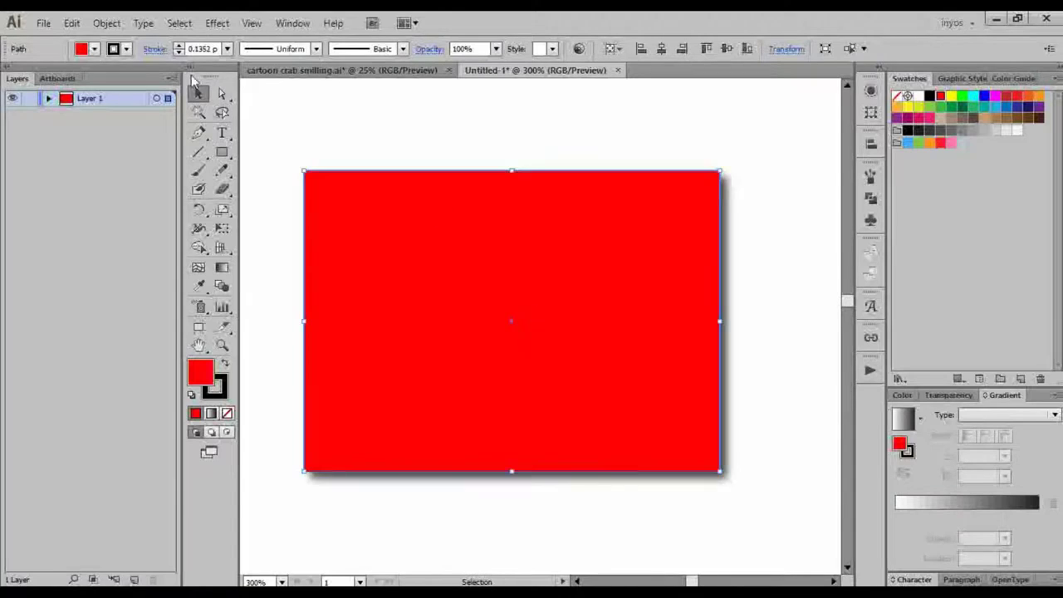
Step: Disable Scale Strokes & Effects in the General preferences and accept the settings
{"action": "left_click", "coordinate": [73, 23]}
{"action": "mouse_move", "coordinate": [217, 495]}
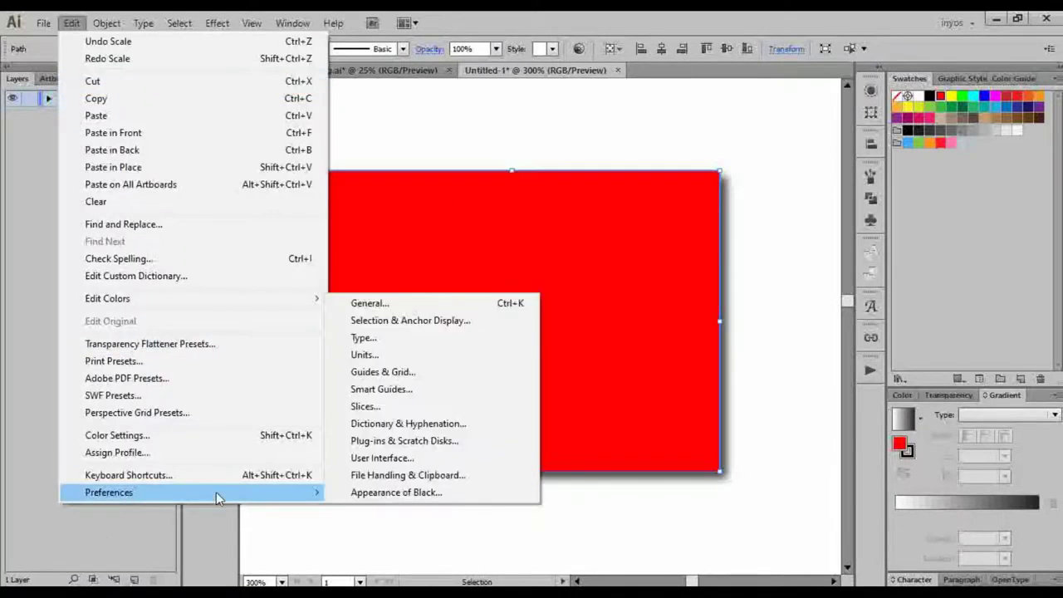
{"action": "left_click", "coordinate": [365, 305]}
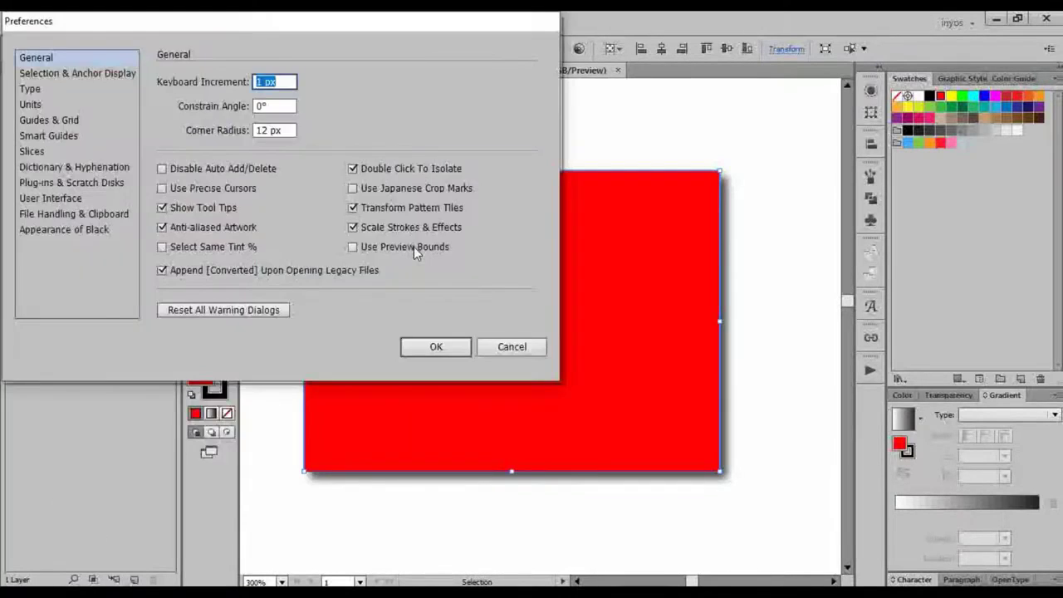
{"action": "left_click", "coordinate": [427, 352]}
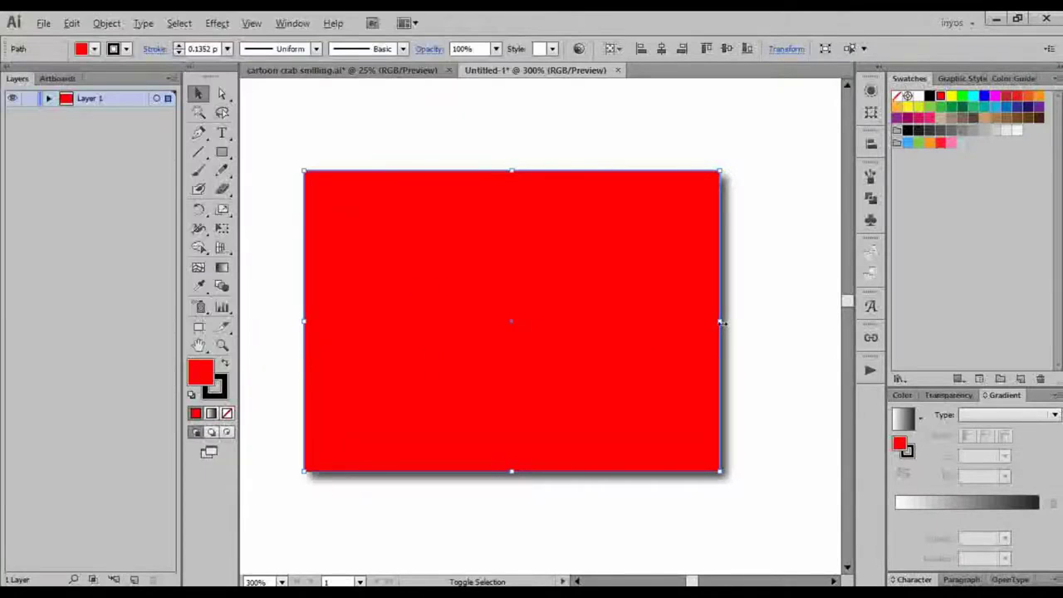
Step: Shrink the rectangle proportionally around its center, and examine its stroke and drop shadow settings without changing them
{"action": "left_click_drag", "start_coordinate": [719, 320], "coordinate": [538, 302]}
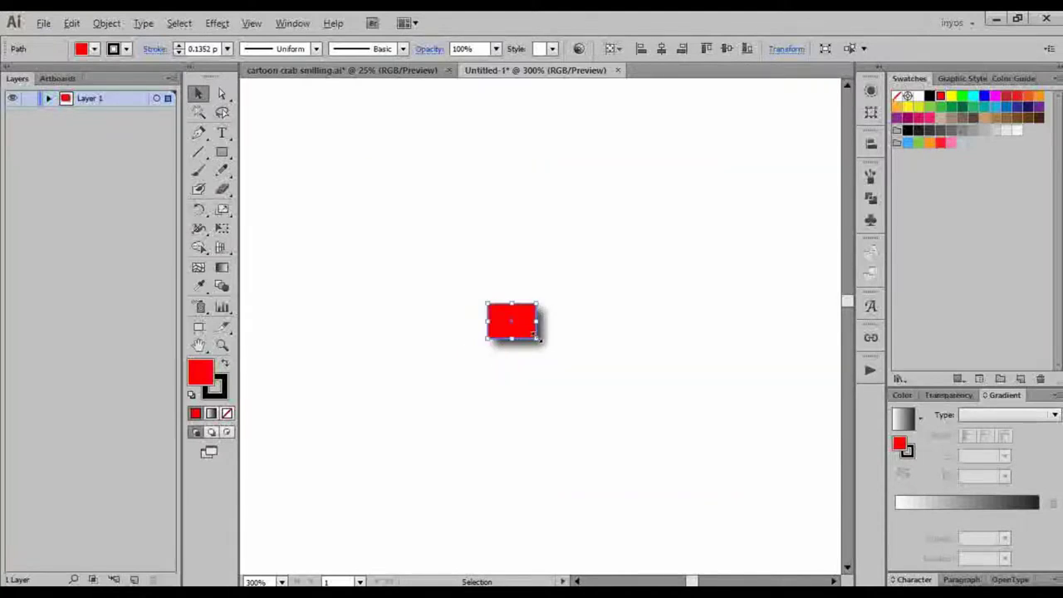
{"action": "scroll", "coordinate": [539, 341], "scroll_direction": "up", "scroll_amount": 4}
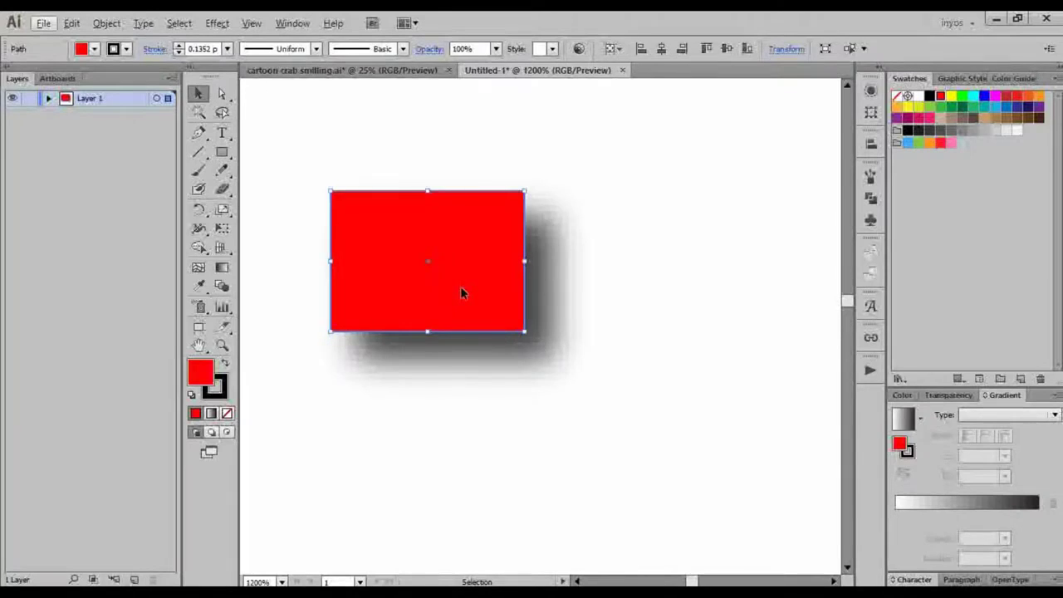
{"action": "left_click", "coordinate": [870, 90]}
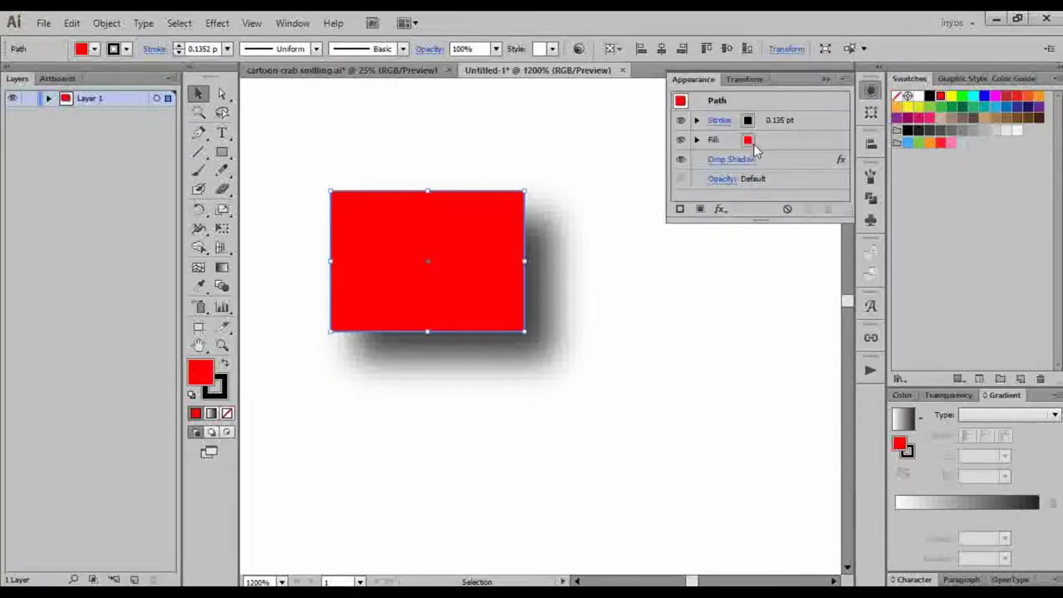
{"action": "left_click", "coordinate": [718, 121]}
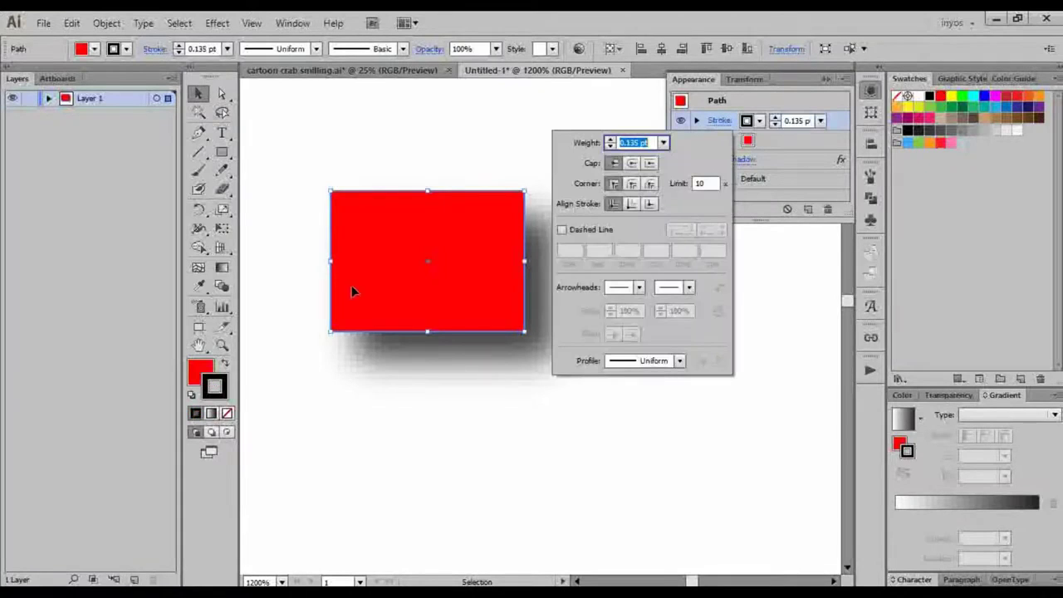
{"action": "left_click", "coordinate": [794, 134]}
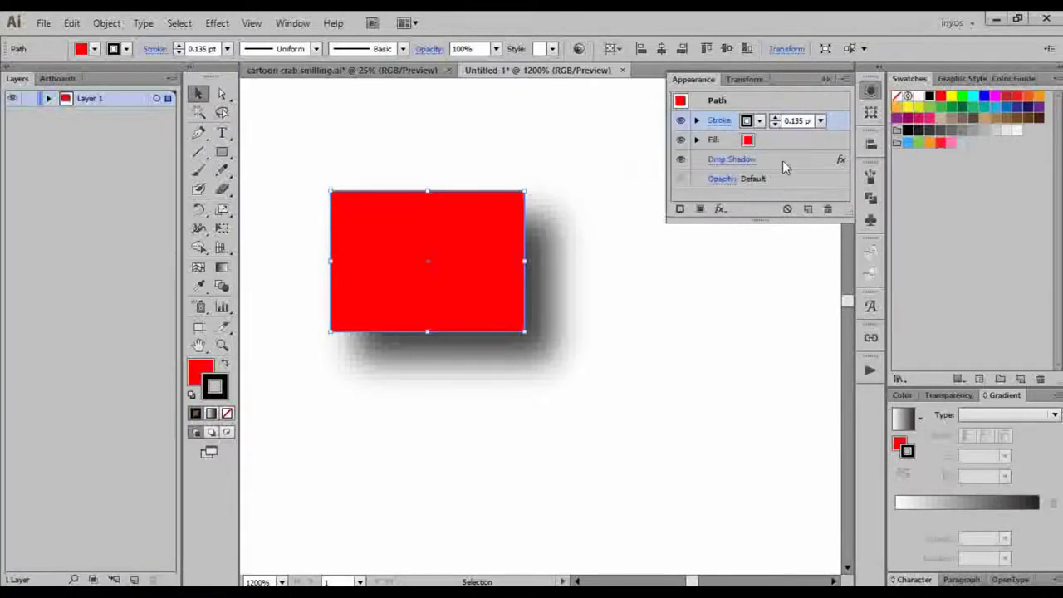
{"action": "left_click", "coordinate": [734, 161]}
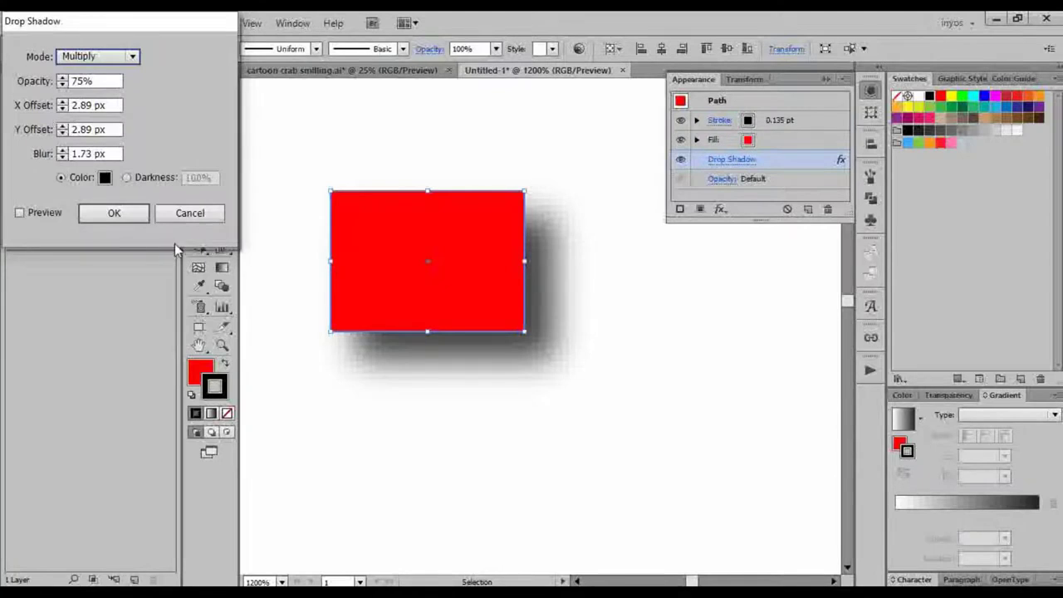
{"action": "left_click", "coordinate": [189, 213]}
{"action": "left_click", "coordinate": [645, 313]}
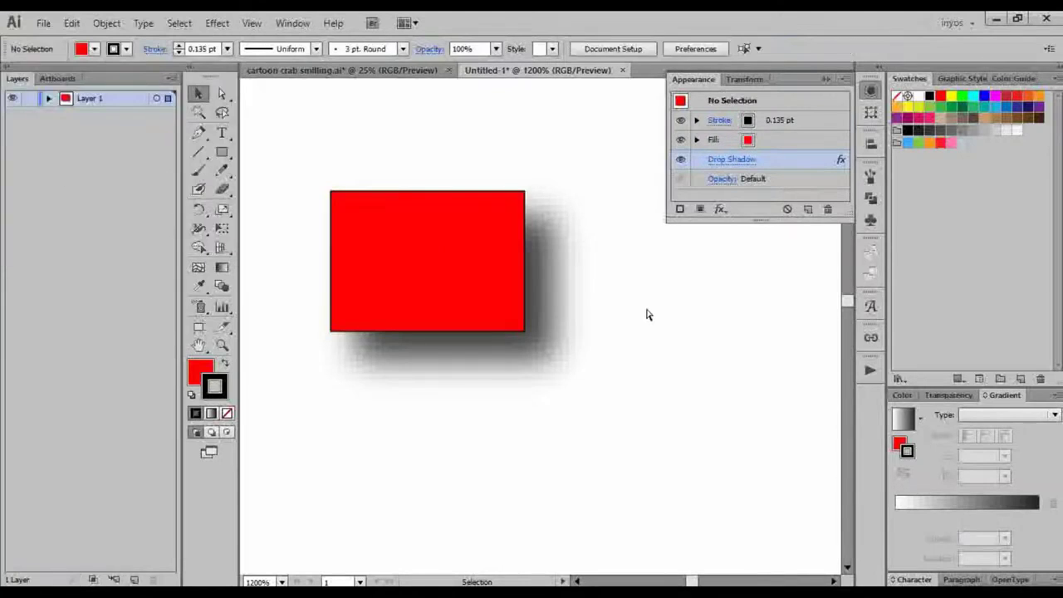
Step: Undo the last reduction of the red rectangle and deselect it
{"action": "key", "text": "a"}
{"action": "key", "text": "ctrl+a"}
{"action": "key", "text": "ctrl+minus"}
{"action": "key", "text": "ctrl+minus"}
{"action": "key", "text": "ctrl+minus"}
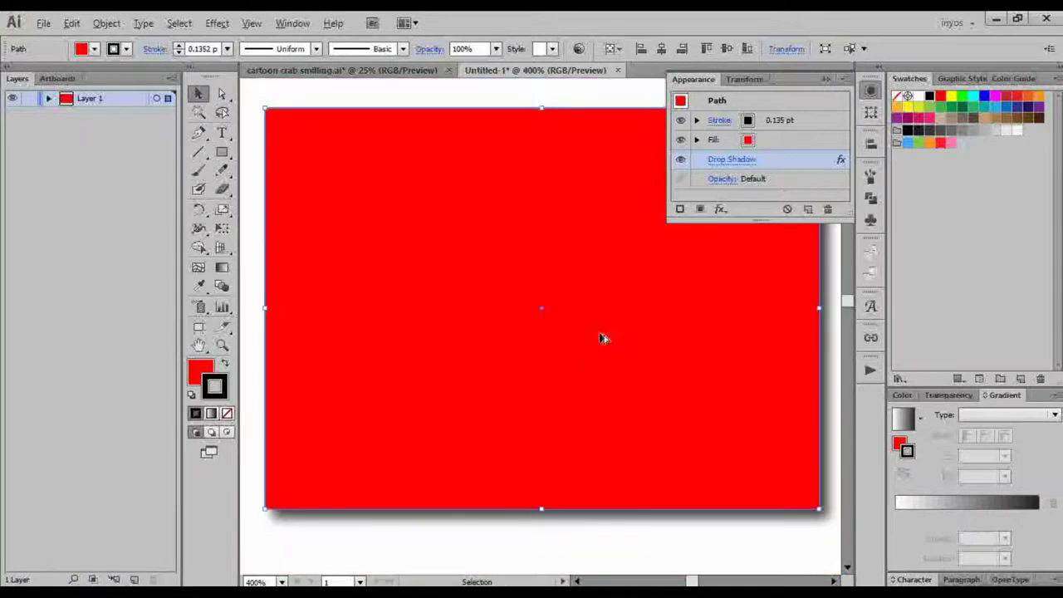
{"action": "key", "text": "ctrl+minus"}
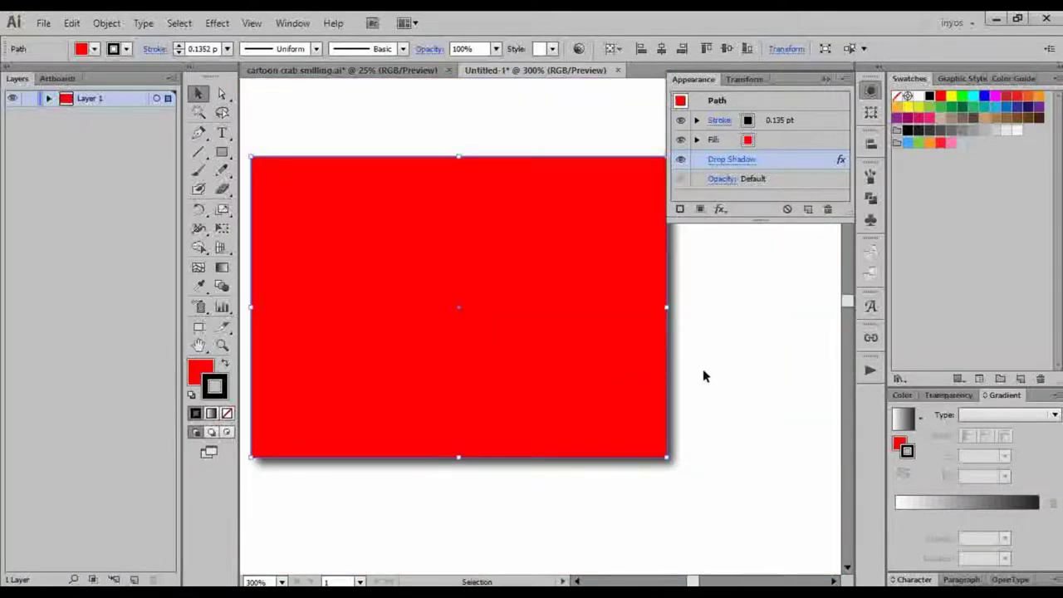
{"action": "left_click", "coordinate": [703, 370]}
Step: Enable Scale Strokes & Effects in the General preferences and accept the settings
{"action": "left_click", "coordinate": [531, 341]}
{"action": "left_click", "coordinate": [43, 23]}
{"action": "left_click", "coordinate": [43, 23]}
{"action": "left_click", "coordinate": [71, 23]}
{"action": "mouse_move", "coordinate": [129, 492]}
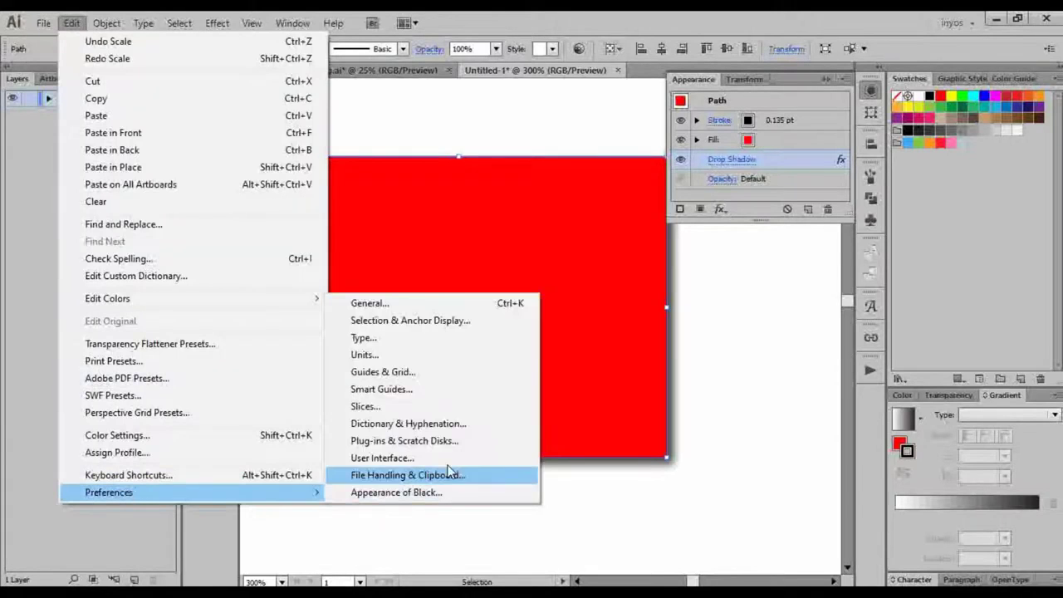
{"action": "left_click", "coordinate": [411, 306]}
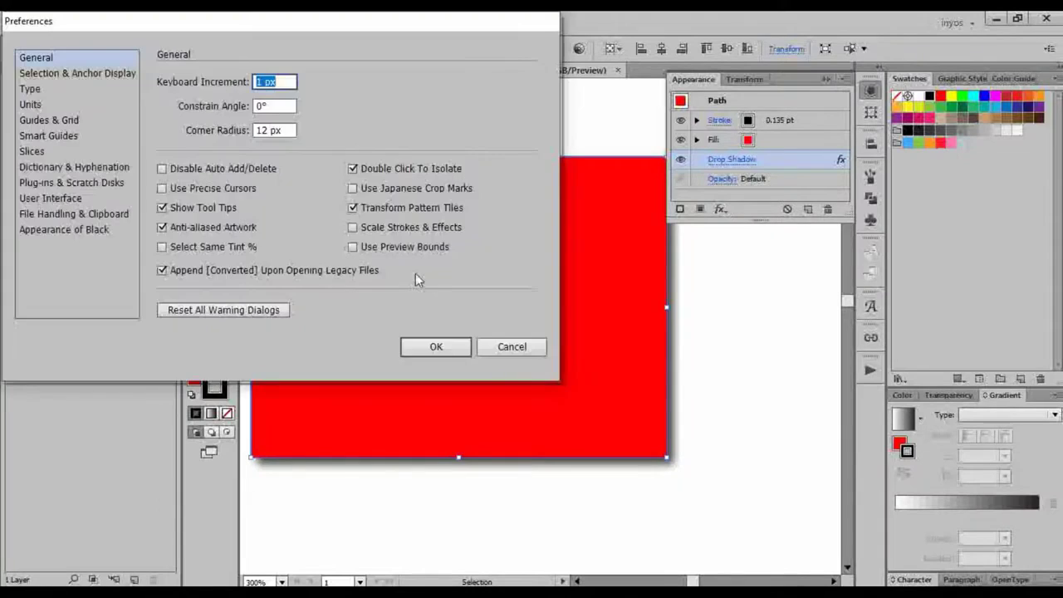
{"action": "left_click", "coordinate": [352, 228]}
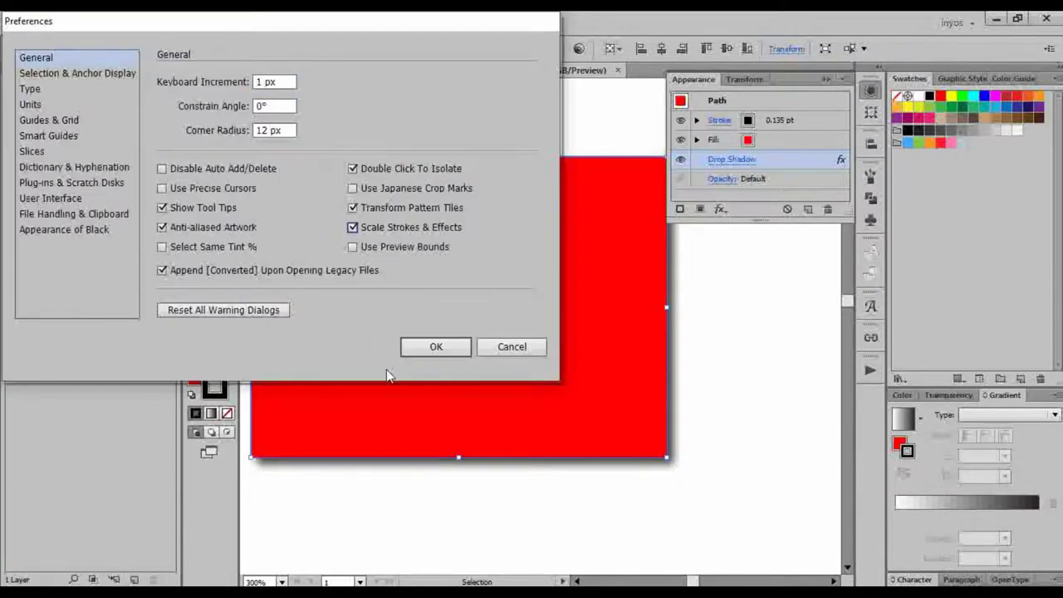
{"action": "left_click", "coordinate": [432, 345]}
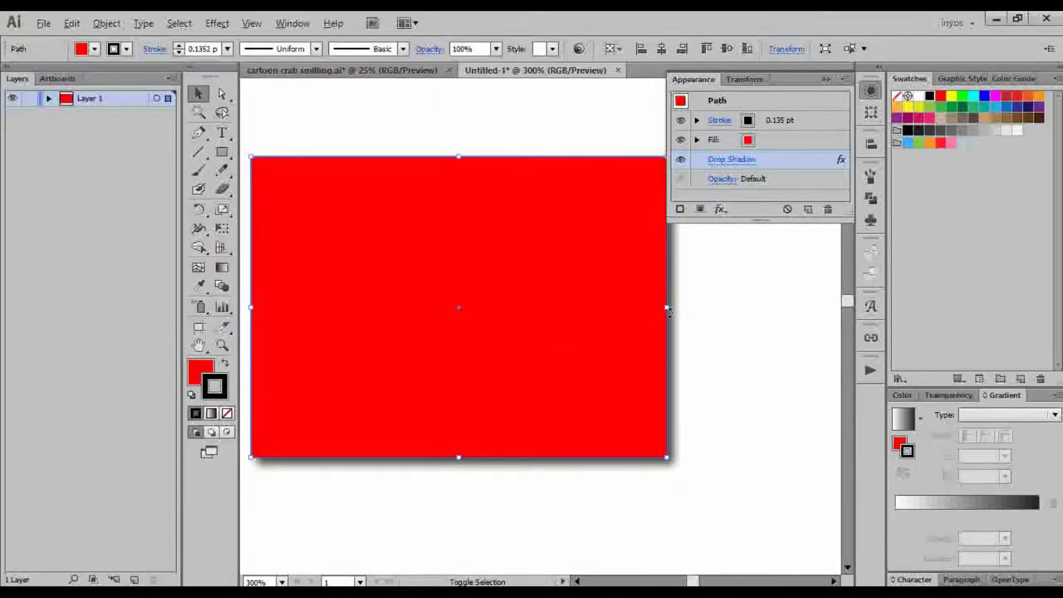
Step: Shrink the rectangle proportionally around its center, deselect it, and examine its drop shadow up close
{"action": "left_click_drag", "start_coordinate": [667, 308], "coordinate": [491, 320]}
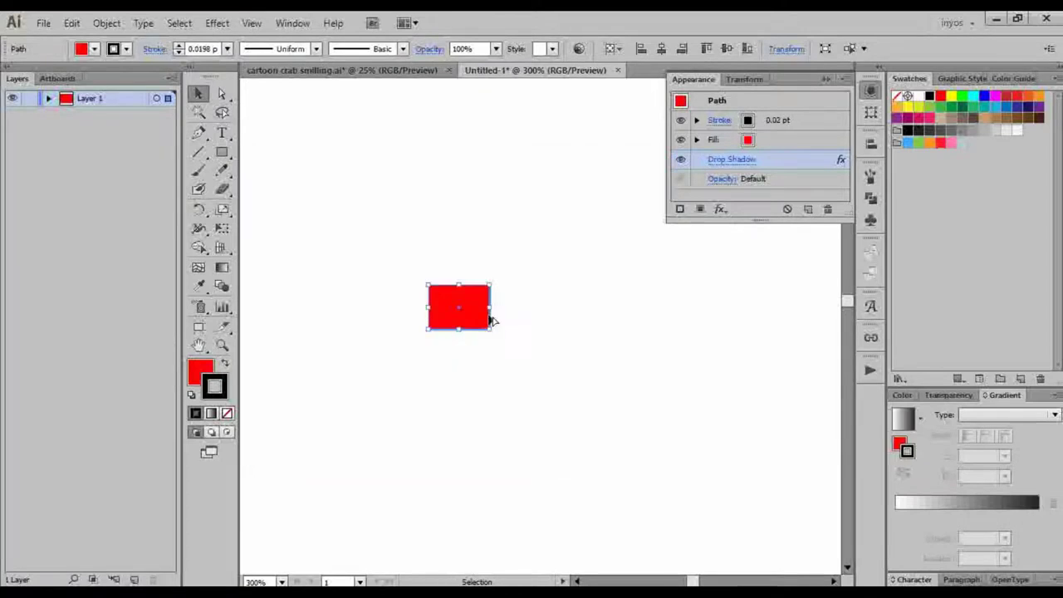
{"action": "scroll", "coordinate": [491, 319], "scroll_direction": "up", "scroll_amount": 5}
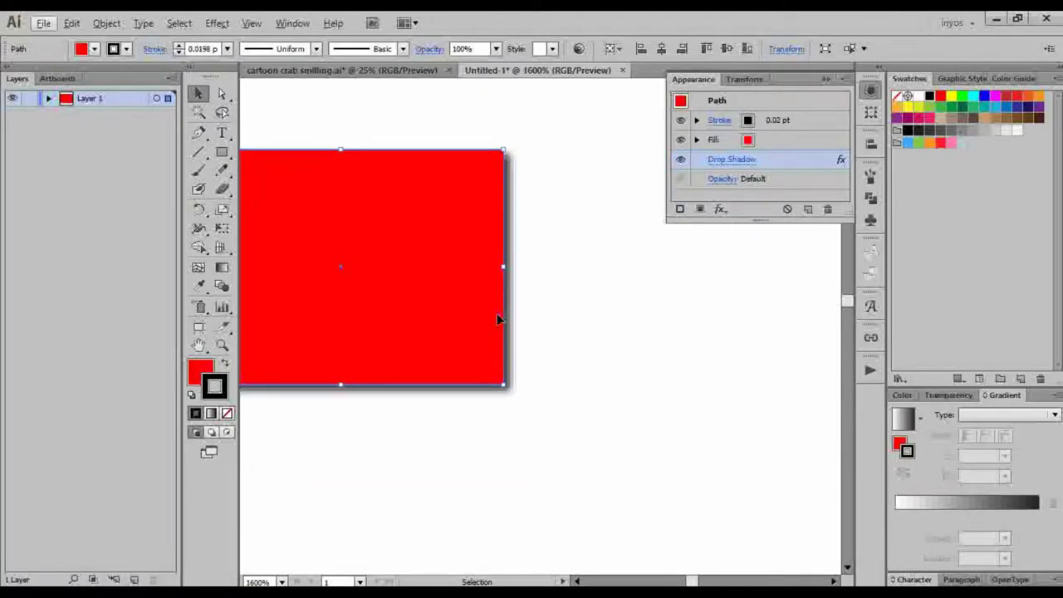
{"action": "key", "text": "ctrl+shift+a"}
{"action": "left_click_drag", "start_coordinate": [396, 251], "coordinate": [454, 257]}
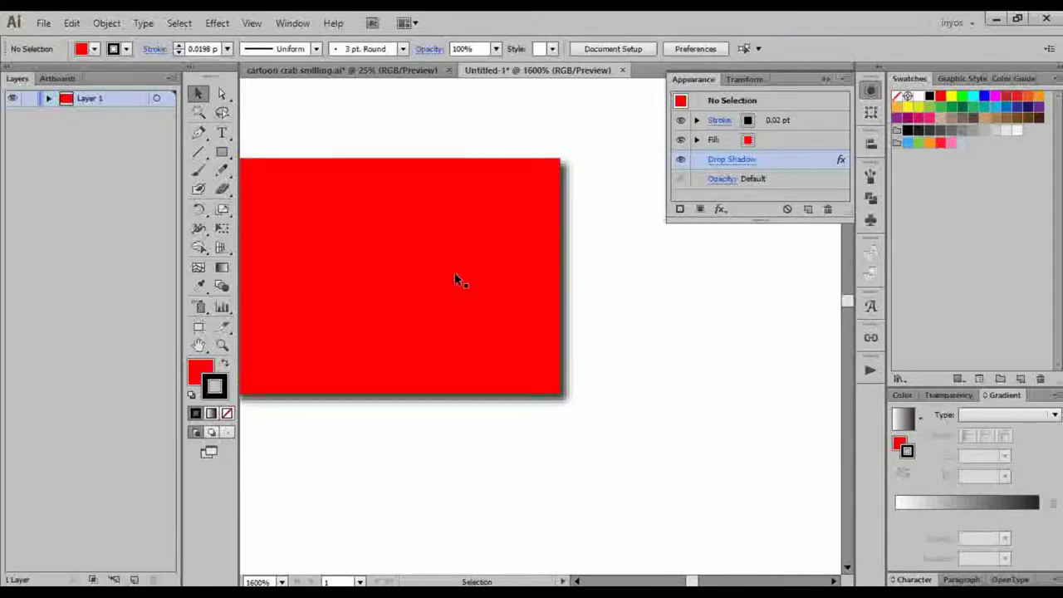
{"action": "scroll", "coordinate": [454, 272], "scroll_direction": "down", "scroll_amount": 3}
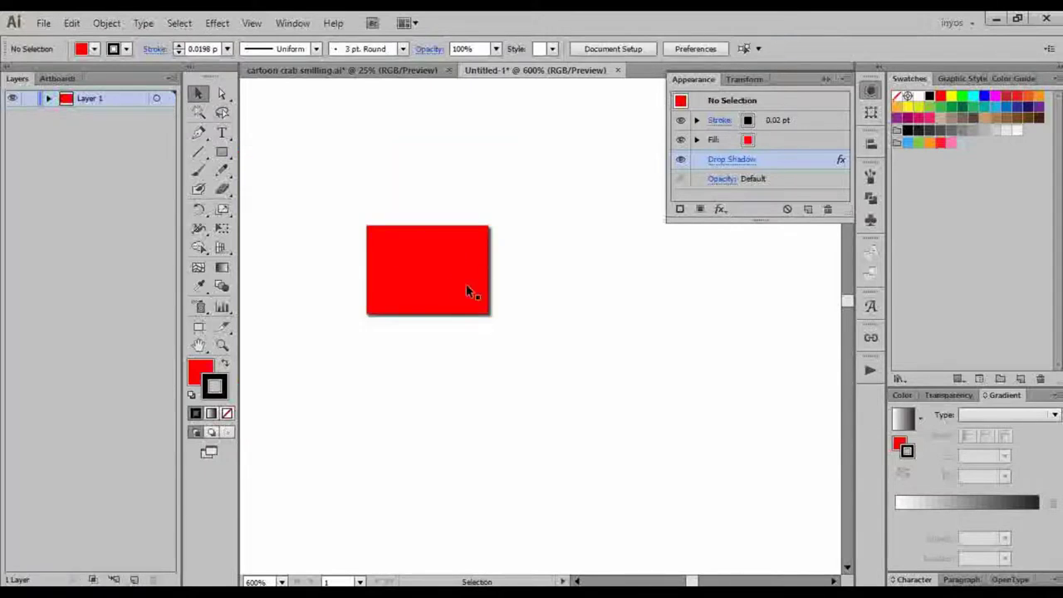
Step: Try duplicating the small red rectangle horizontally to its right, and undo the copy
{"action": "left_click", "coordinate": [444, 296]}
{"action": "left_click", "coordinate": [566, 318]}
{"action": "scroll", "coordinate": [555, 315], "scroll_direction": "up", "scroll_amount": 2}
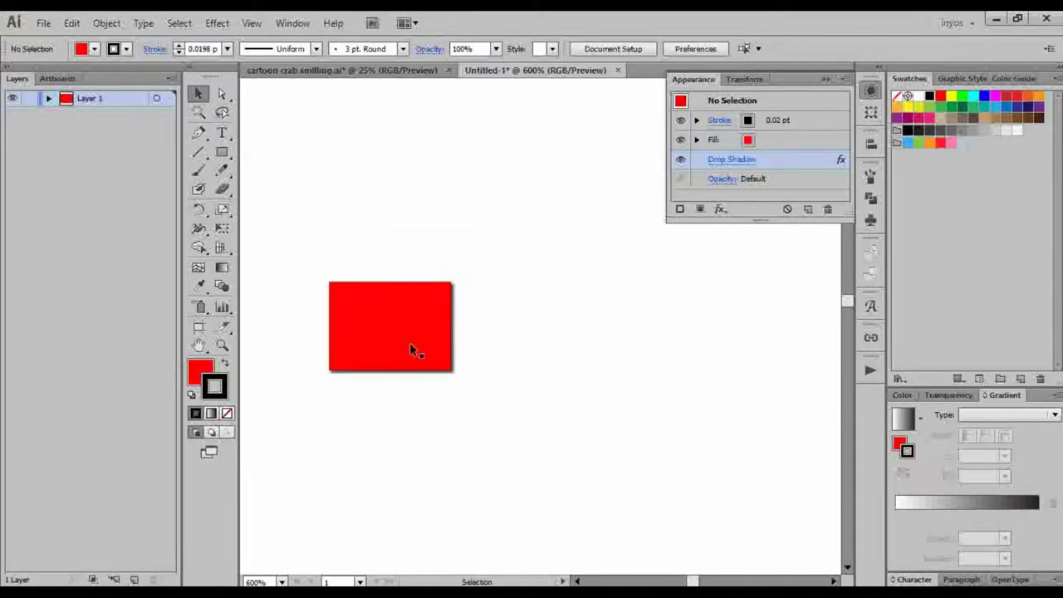
{"action": "left_click_drag", "start_coordinate": [412, 344], "coordinate": [627, 359], "text": "alt"}
{"action": "left_click", "coordinate": [527, 417]}
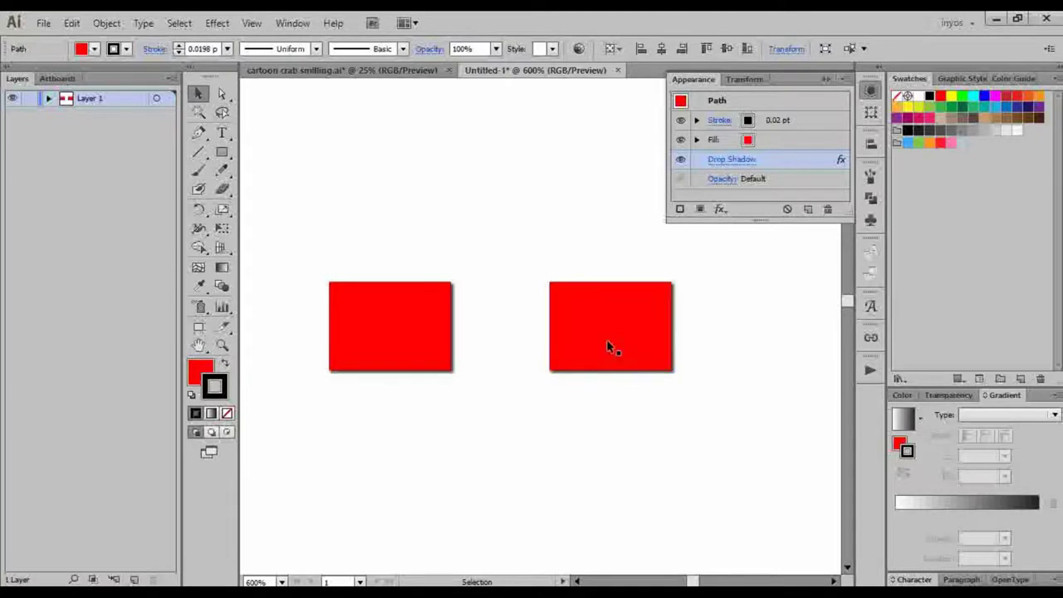
{"action": "key", "text": "ctrl+z"}
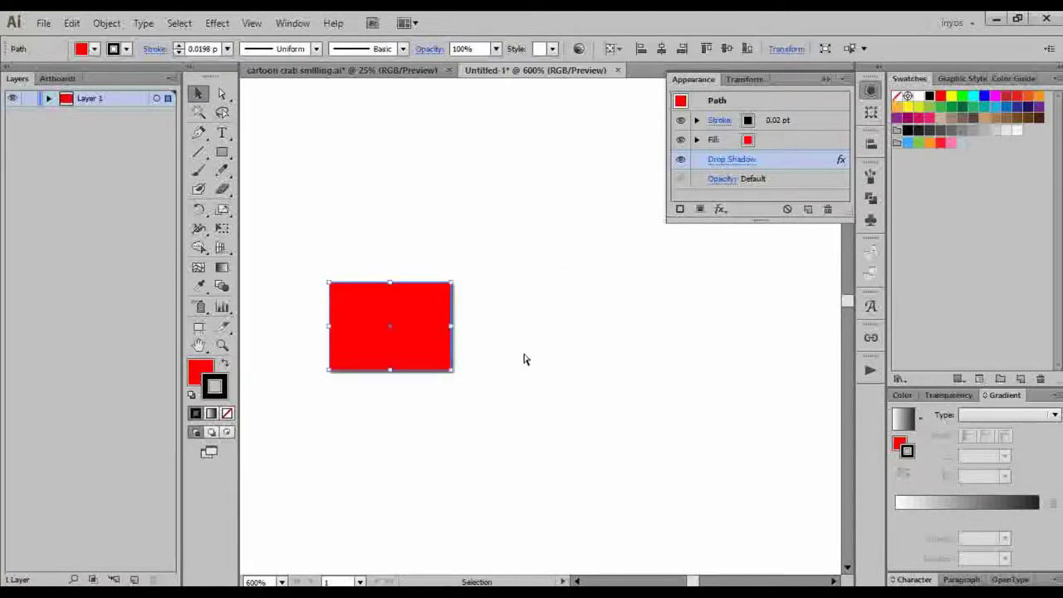
Step: Duplicate the red rectangle horizontally to its right and vertically below it, and clear the selection
{"action": "left_click_drag", "start_coordinate": [415, 339], "coordinate": [609, 351]}
{"action": "left_click_drag", "start_coordinate": [415, 347], "coordinate": [418, 510]}
{"action": "left_click_drag", "start_coordinate": [433, 471], "coordinate": [498, 462]}
{"action": "left_click", "coordinate": [500, 459]}
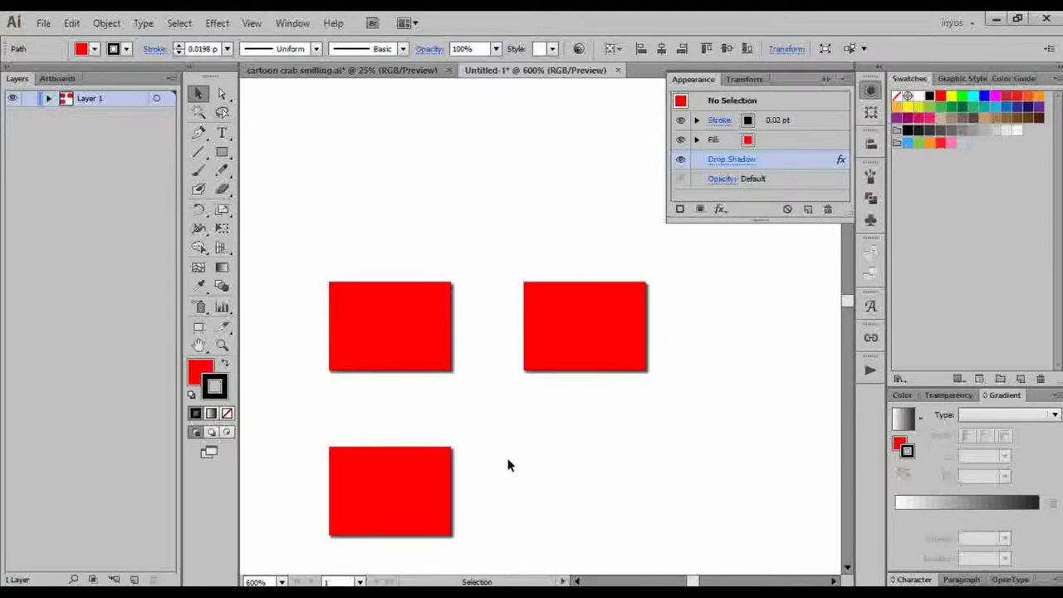
Step: Duplicate the original rectangle horizontally again so the new copy overlaps the right-hand one with a slight offset
{"action": "left_click", "coordinate": [425, 357]}
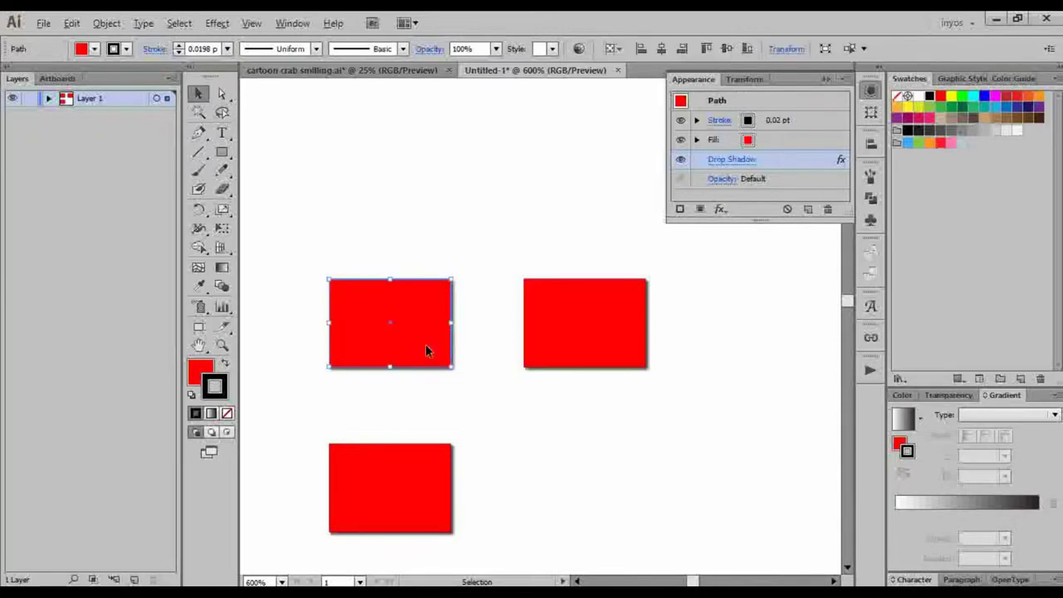
{"action": "left_click_drag", "start_coordinate": [425, 349], "coordinate": [631, 357]}
{"action": "left_click", "coordinate": [412, 355]}
{"action": "left_click_drag", "start_coordinate": [407, 355], "coordinate": [611, 330]}
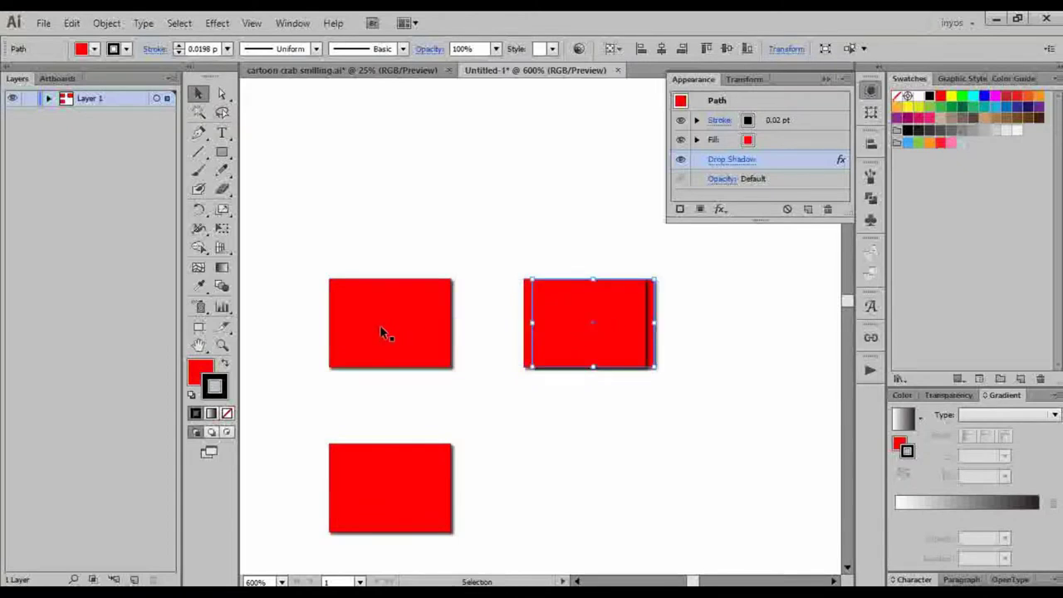
Step: Place one rectangle straight above the original's spot and another midway down the left column, and clear the selection
{"action": "mouse_move", "coordinate": [381, 327]}
{"action": "left_mouse_down"}
{"action": "mouse_move", "coordinate": [365, 404]}
{"action": "mouse_move", "coordinate": [390, 479]}
{"action": "mouse_move", "coordinate": [384, 335]}
{"action": "left_mouse_up"}
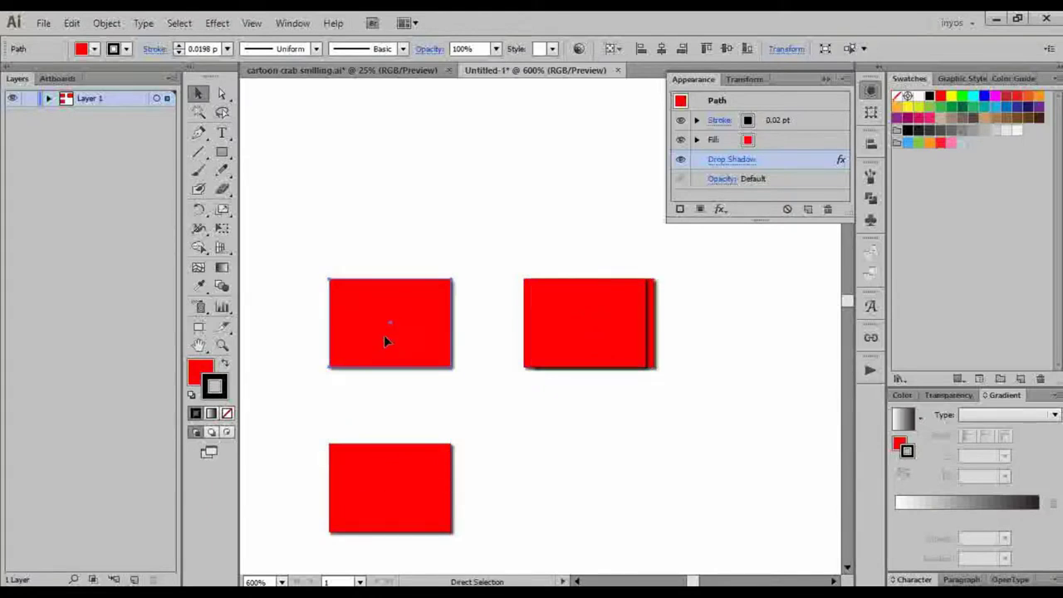
{"action": "left_click", "coordinate": [400, 264]}
{"action": "left_click", "coordinate": [410, 349]}
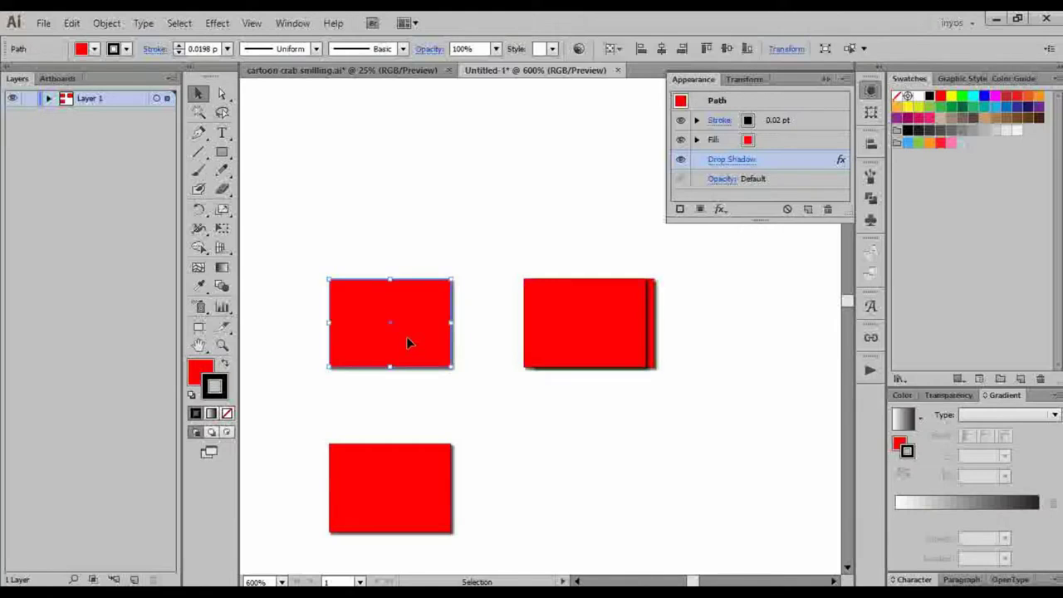
{"action": "left_click_drag", "start_coordinate": [409, 342], "coordinate": [394, 175]}
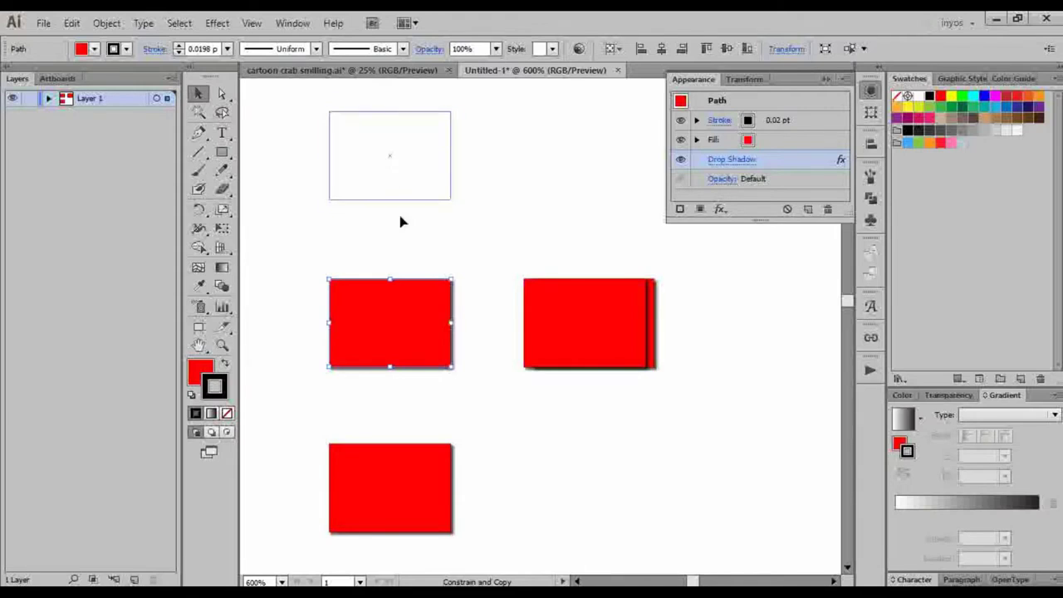
{"action": "left_click_drag", "start_coordinate": [400, 221], "coordinate": [400, 223]}
{"action": "left_click_drag", "start_coordinate": [397, 173], "coordinate": [396, 329]}
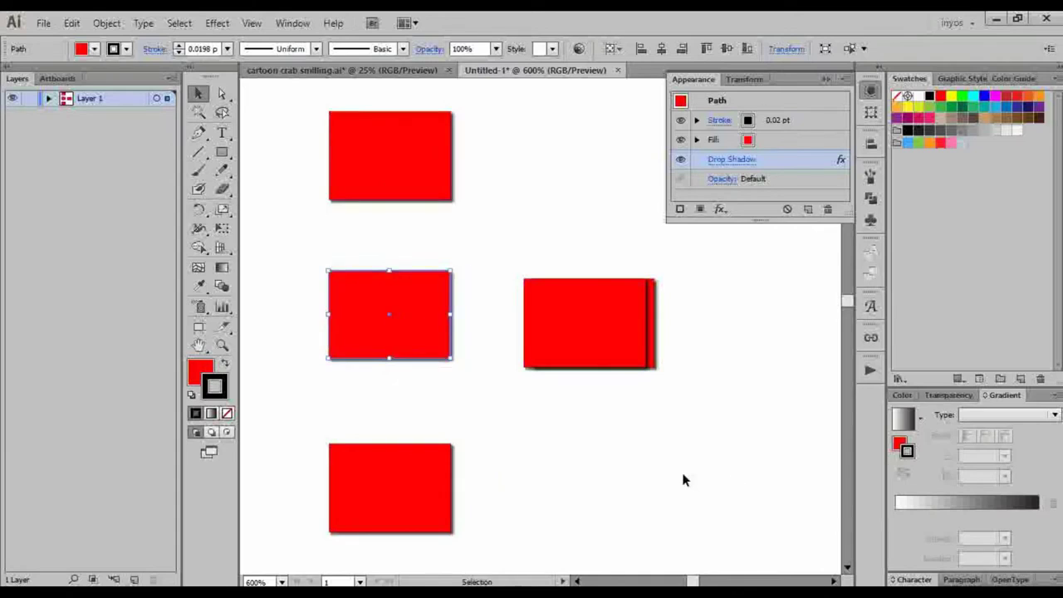
{"action": "left_click", "coordinate": [646, 475]}
{"action": "mouse_move", "coordinate": [420, 253]}
{"action": "left_mouse_down"}
{"action": "mouse_move", "coordinate": [486, 290]}
{"action": "mouse_move", "coordinate": [427, 257]}
{"action": "left_mouse_up"}
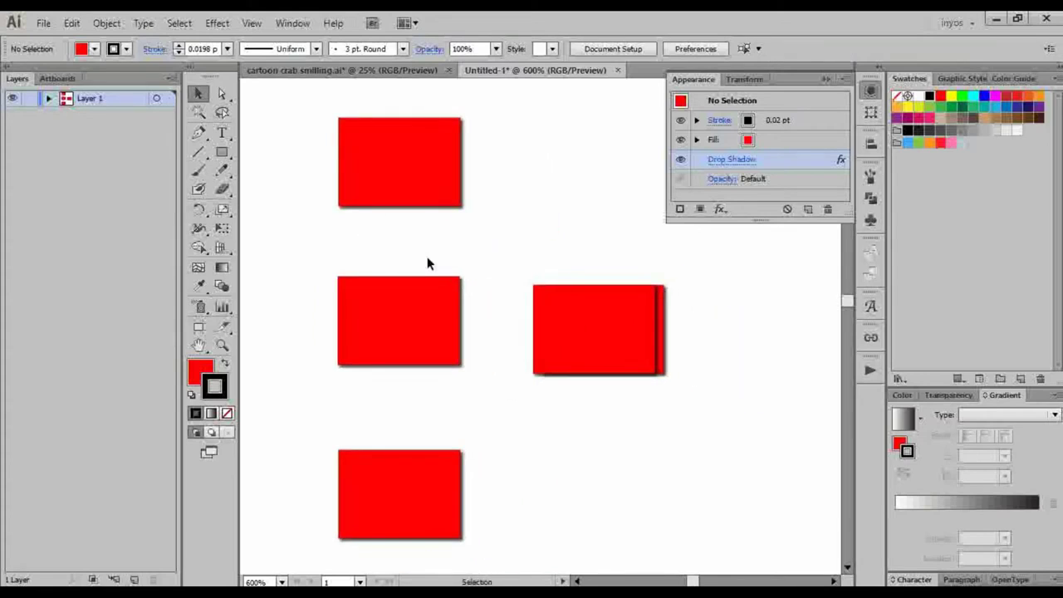